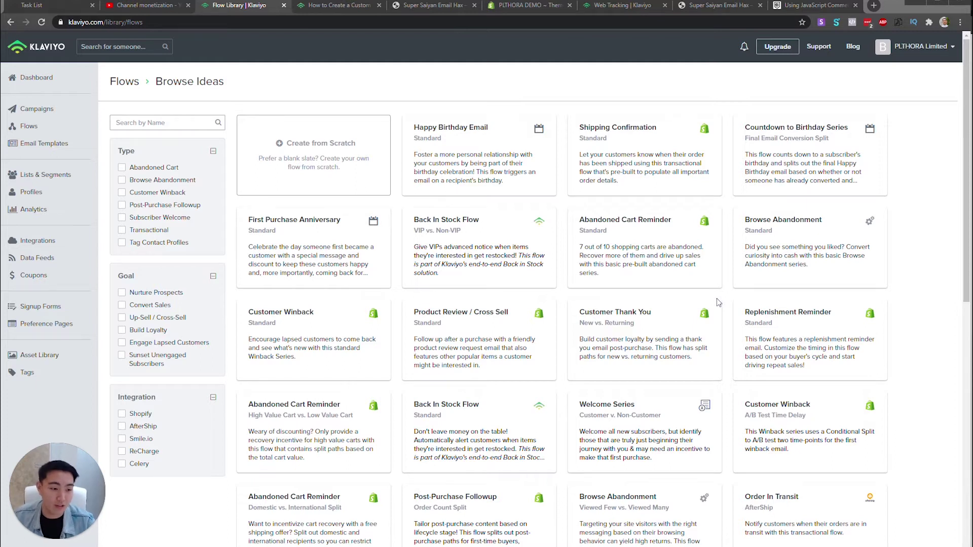
Preview and dismiss the standard Abandoned Cart Reminder, then scroll to the Added to Cart Trigger variant.
{"action": "left_click", "coordinate": [614, 247]}
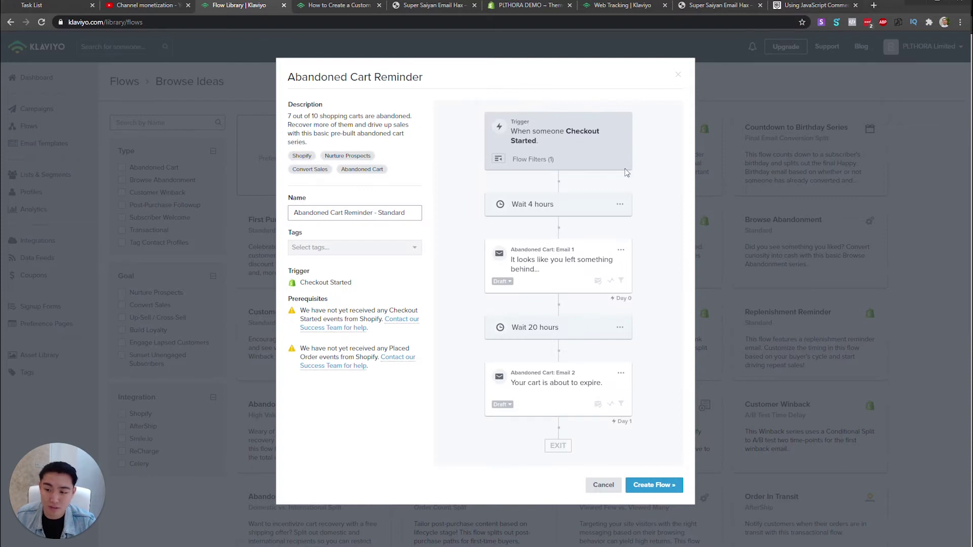
{"action": "left_click", "coordinate": [603, 485]}
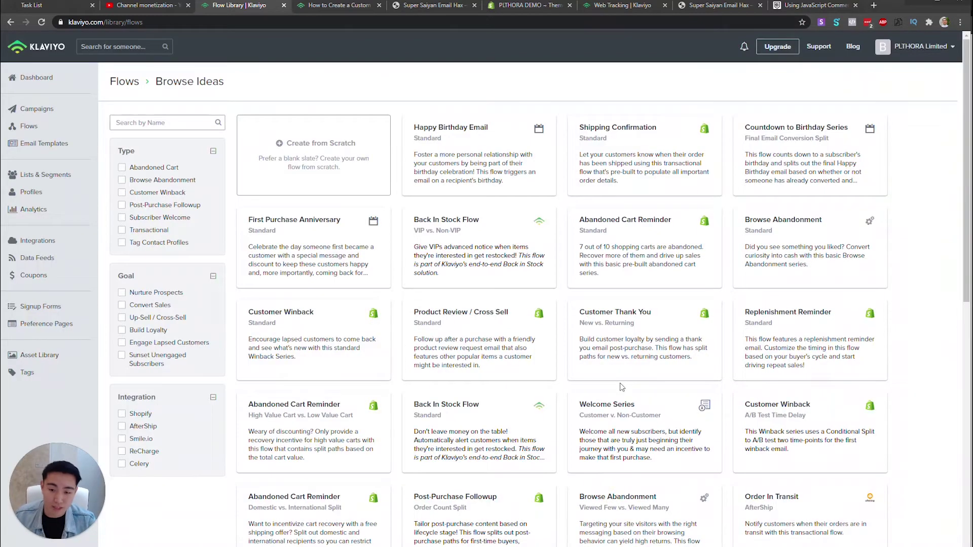
{"action": "scroll", "coordinate": [637, 435], "scroll_direction": "down", "scroll_amount": 10}
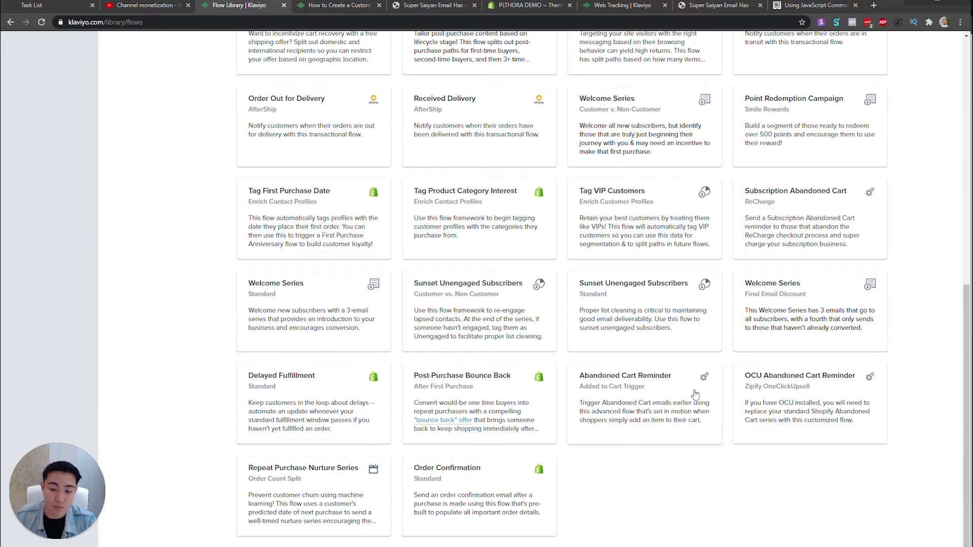
Preview the Added to Cart triggered Abandoned Cart Reminder and follow its Added to Cart metric prerequisite link.
{"action": "left_click", "coordinate": [657, 388]}
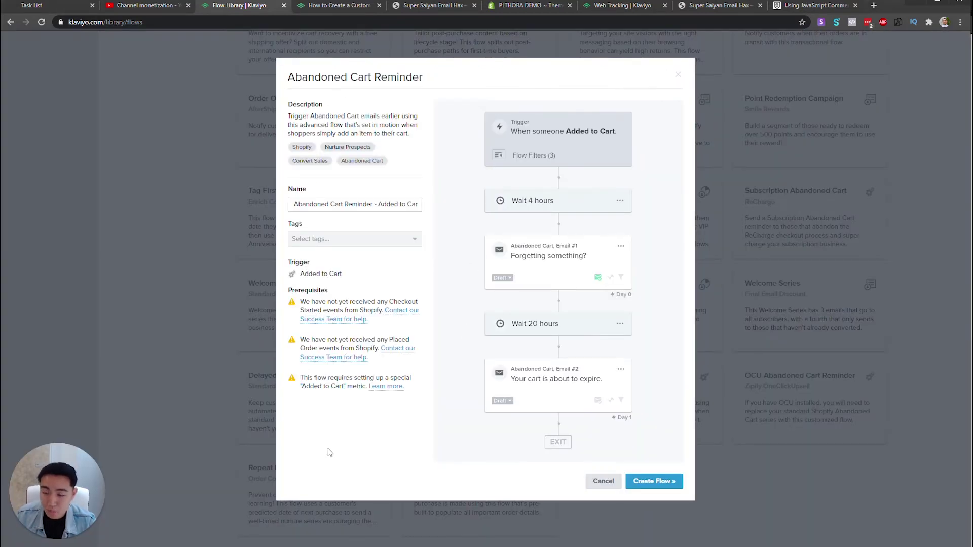
{"action": "left_click_drag", "start_coordinate": [300, 378], "coordinate": [347, 389]}
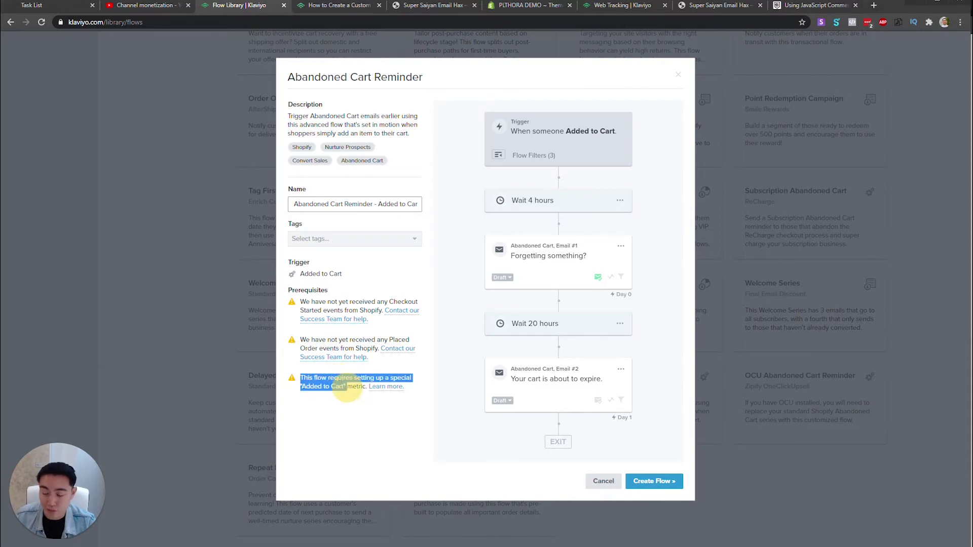
{"action": "left_click", "coordinate": [347, 391]}
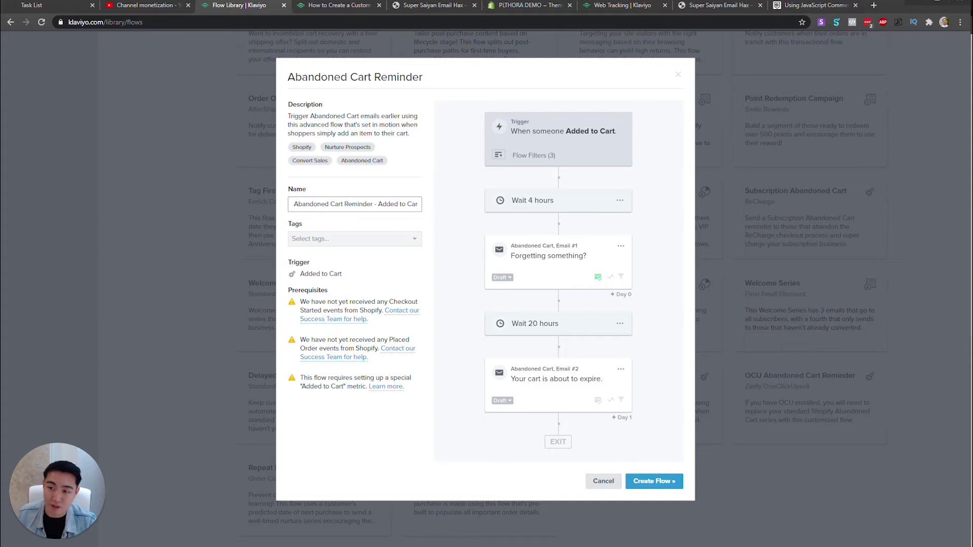
{"action": "left_click", "coordinate": [297, 382]}
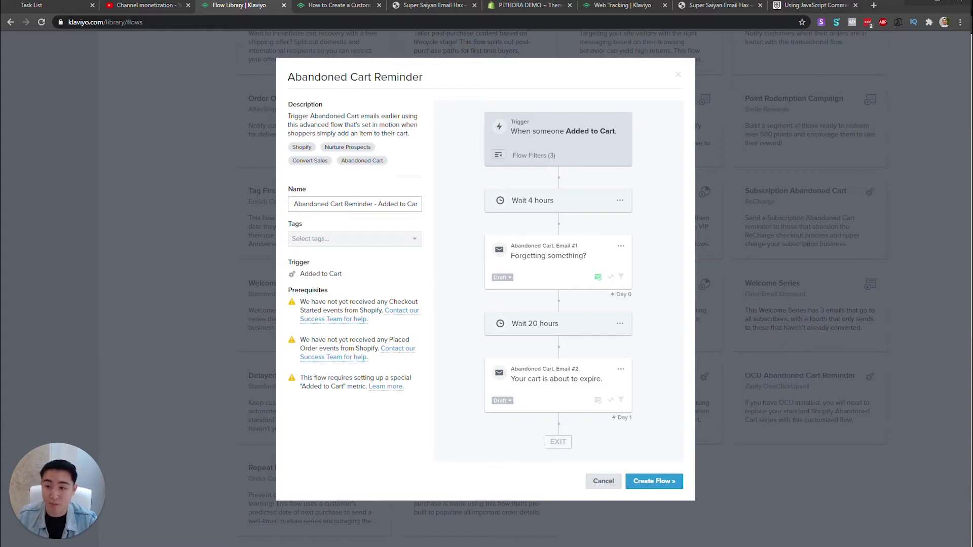
{"action": "left_click", "coordinate": [394, 387]}
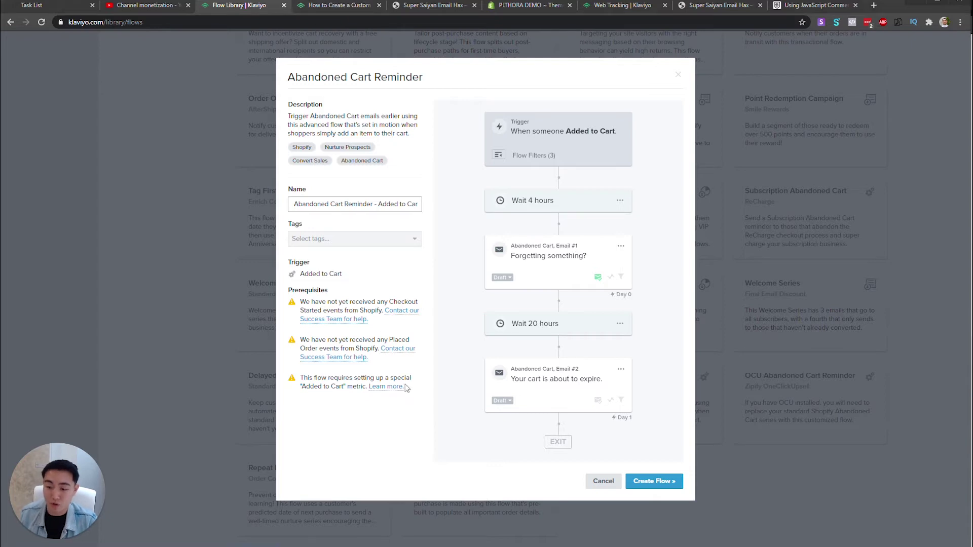
Open the 'How to Create a Custom Added to Cart Event for Shopify' guide and scroll to its snippet.
{"action": "left_click", "coordinate": [391, 392]}
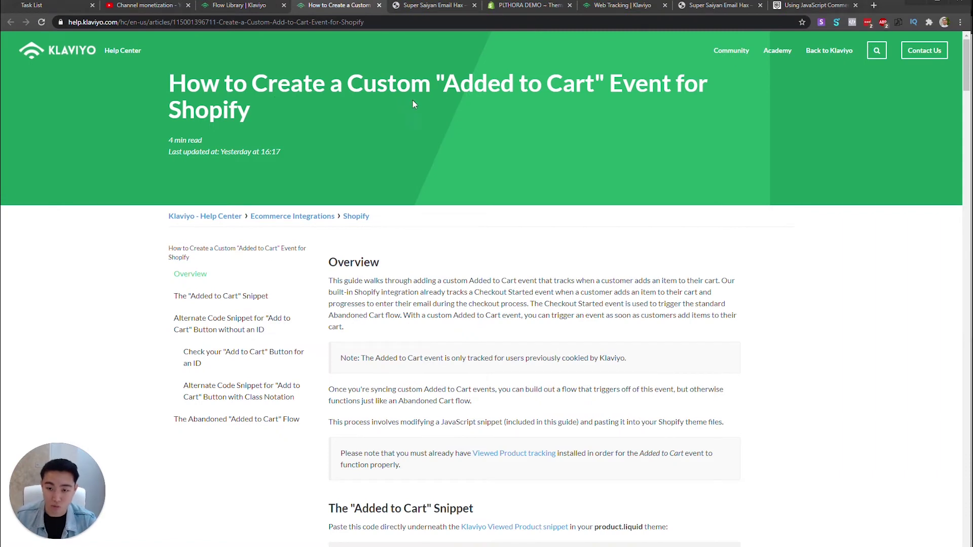
{"action": "right_click", "coordinate": [434, 75]}
{"action": "left_click", "coordinate": [516, 266]}
{"action": "scroll", "coordinate": [516, 284], "scroll_direction": "down", "scroll_amount": 4}
{"action": "scroll", "coordinate": [496, 273], "scroll_direction": "down", "scroll_amount": 3}
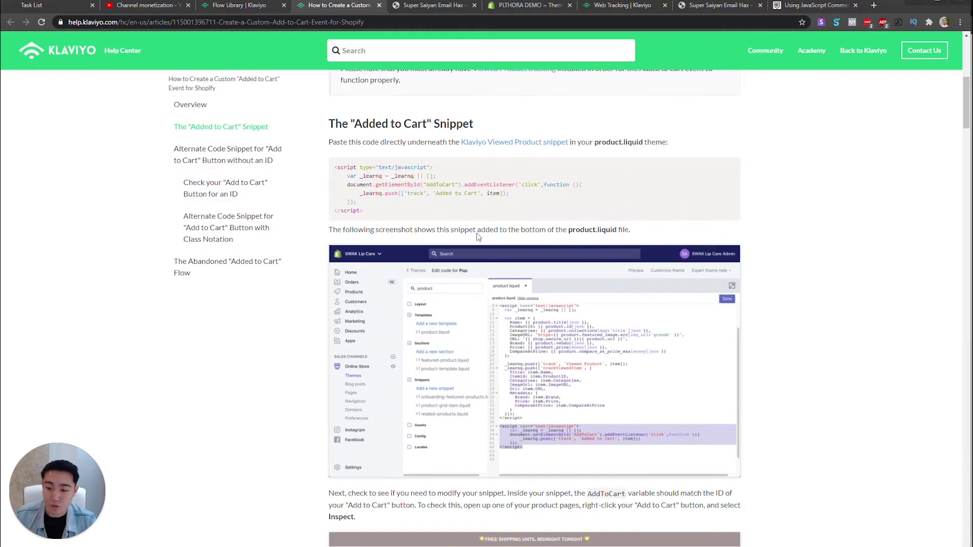
Inspect the product page's Add to Cart button in DevTools, revealing its product-form__cart-submit class and missing id.
{"action": "left_click", "coordinate": [435, 5]}
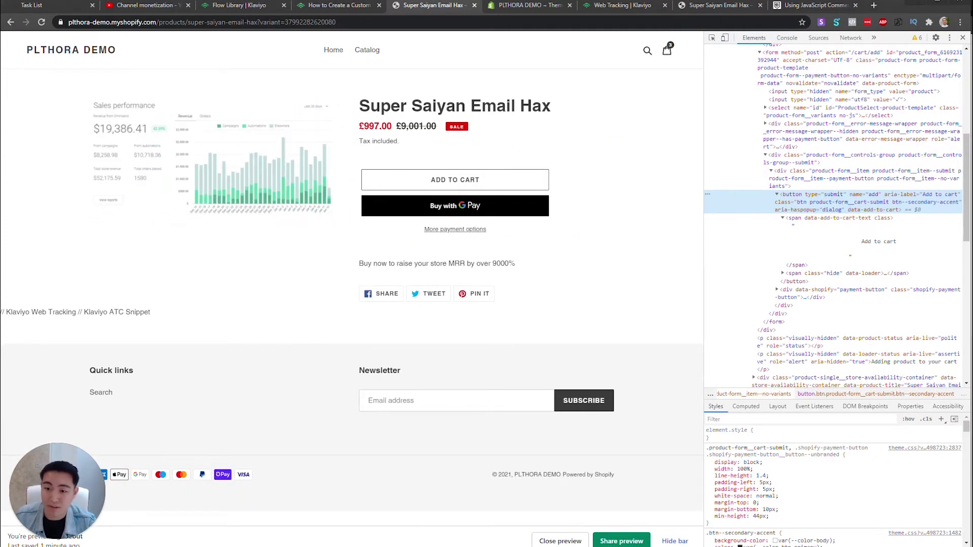
{"action": "right_click", "coordinate": [478, 178]}
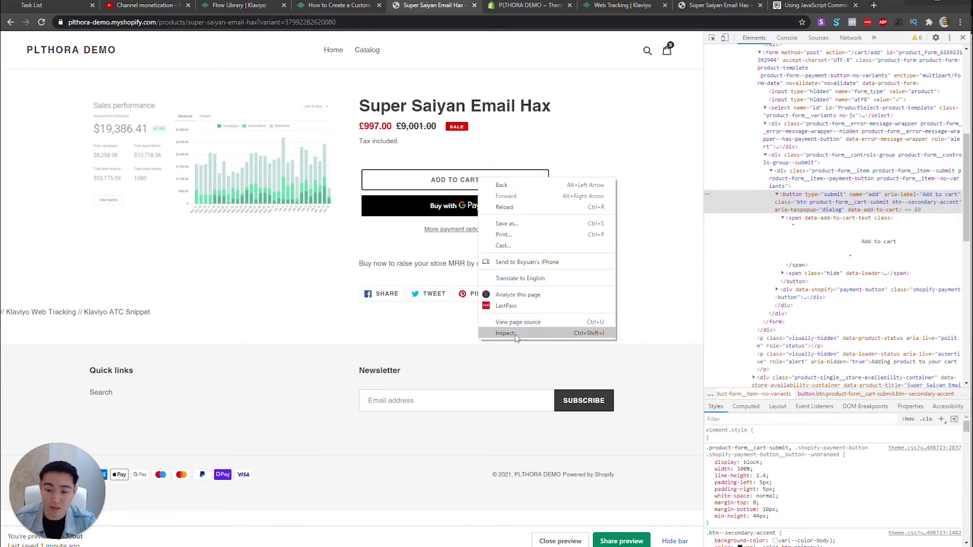
{"action": "left_click", "coordinate": [515, 336]}
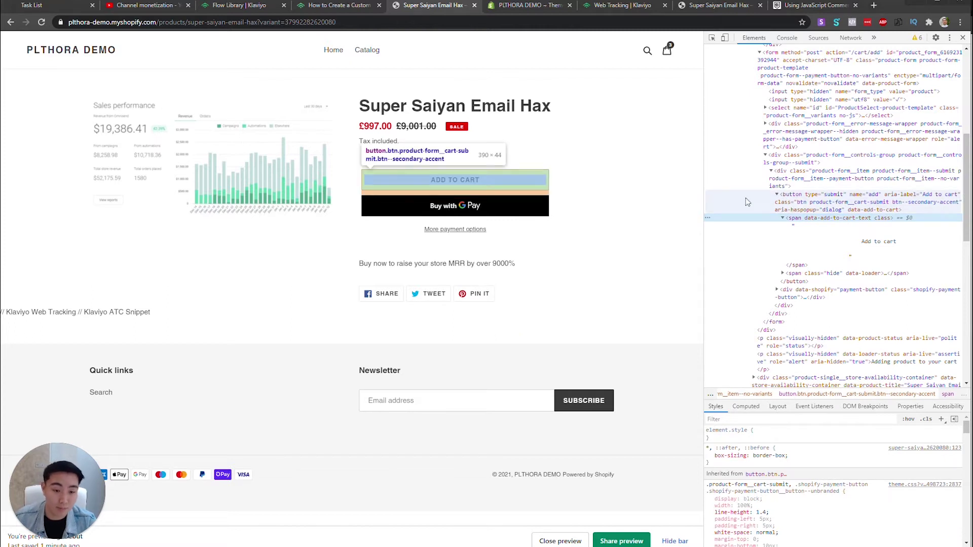
{"action": "left_click", "coordinate": [806, 202]}
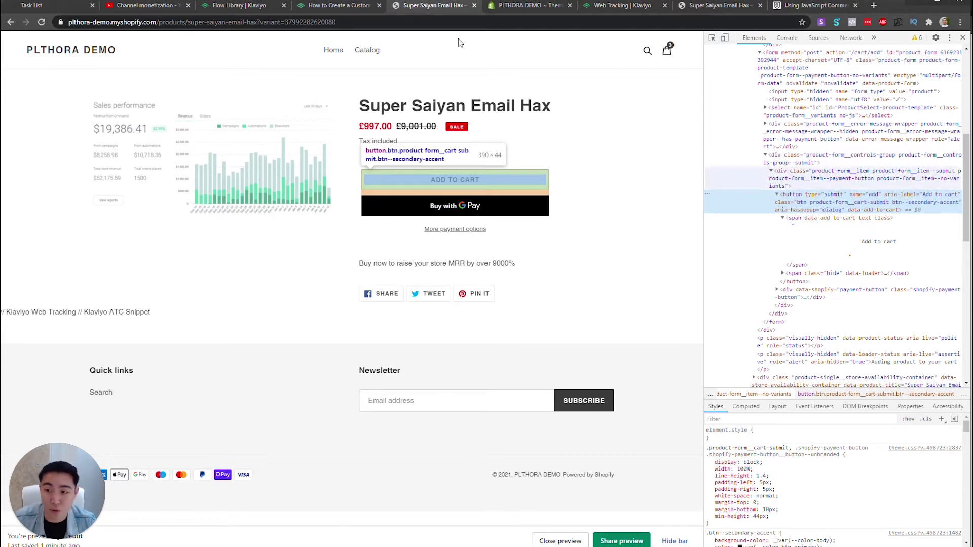
Find the 'Alternate Code Snippet for Add to Cart Button with Class Notation' section in the help article.
{"action": "left_click", "coordinate": [348, 10]}
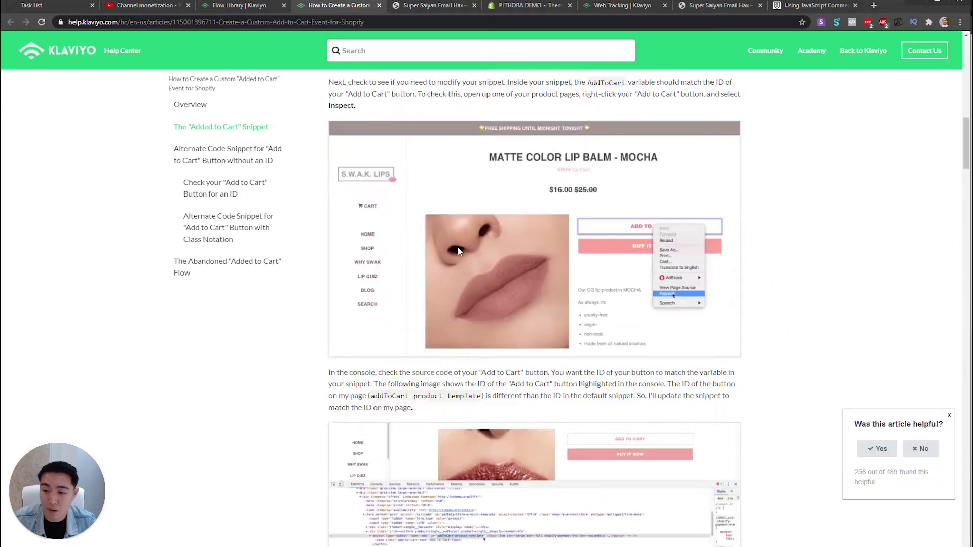
{"action": "scroll", "coordinate": [474, 250], "scroll_direction": "down", "scroll_amount": 10}
{"action": "scroll", "coordinate": [474, 251], "scroll_direction": "up", "scroll_amount": 10}
{"action": "scroll", "coordinate": [474, 251], "scroll_direction": "up", "scroll_amount": 5}
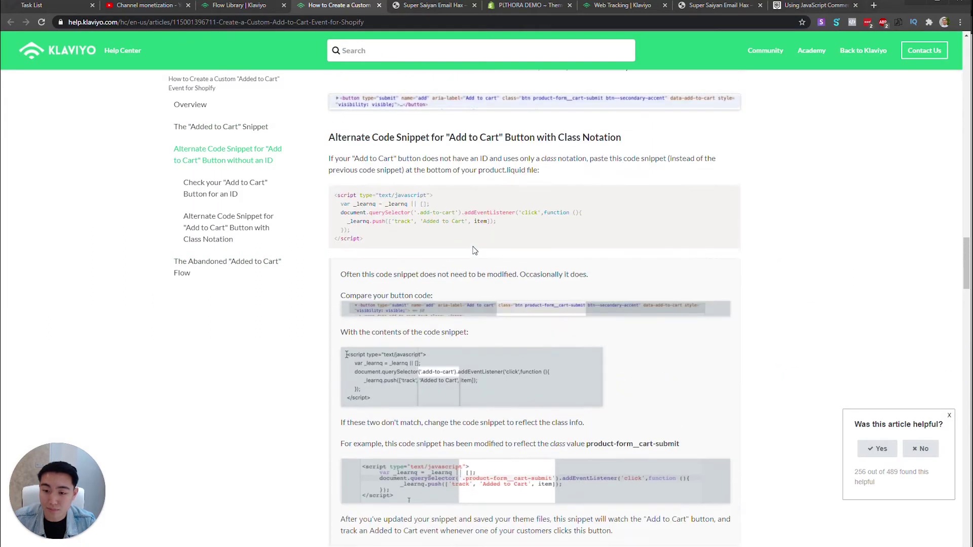
{"action": "scroll", "coordinate": [405, 248], "scroll_direction": "down", "scroll_amount": 2}
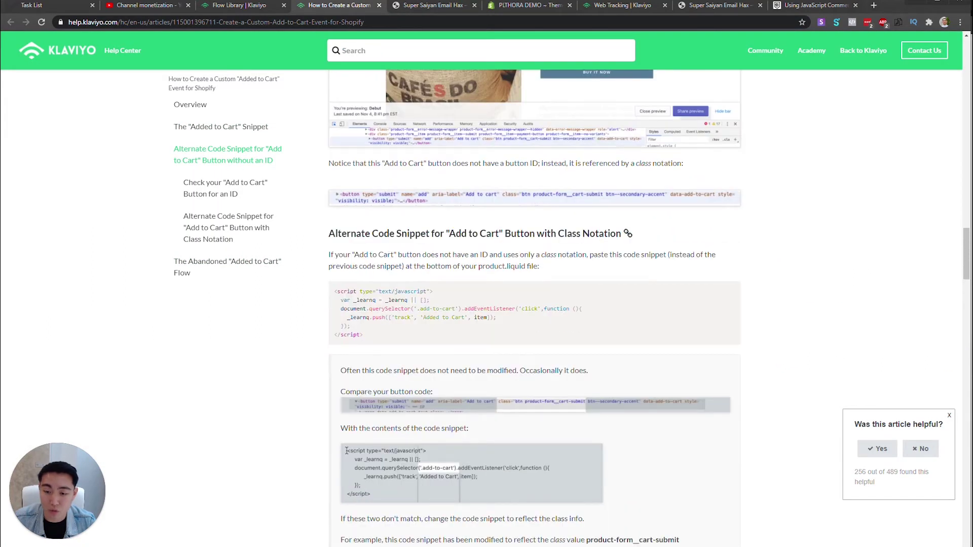
{"action": "left_click_drag", "start_coordinate": [557, 234], "coordinate": [616, 233]}
{"action": "scroll", "coordinate": [557, 202], "scroll_direction": "up", "scroll_amount": 20}
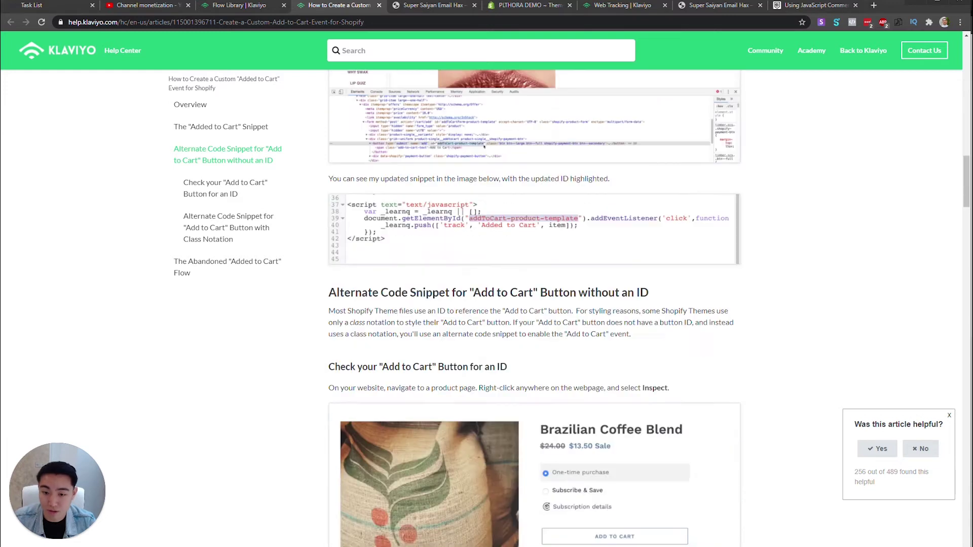
{"action": "scroll", "coordinate": [482, 151], "scroll_direction": "down", "scroll_amount": 5}
{"action": "scroll", "coordinate": [484, 188], "scroll_direction": "down", "scroll_amount": 2}
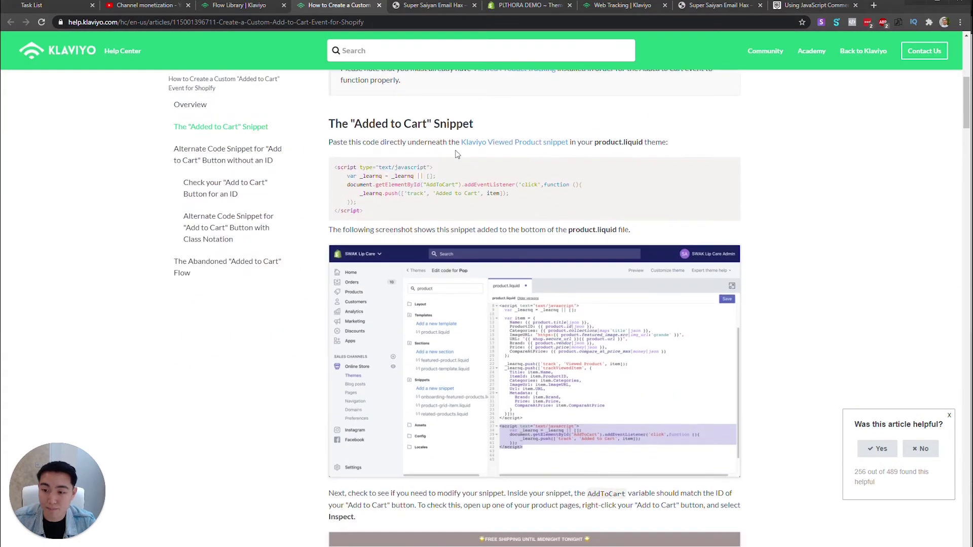
{"action": "left_click_drag", "start_coordinate": [351, 124], "coordinate": [482, 133]}
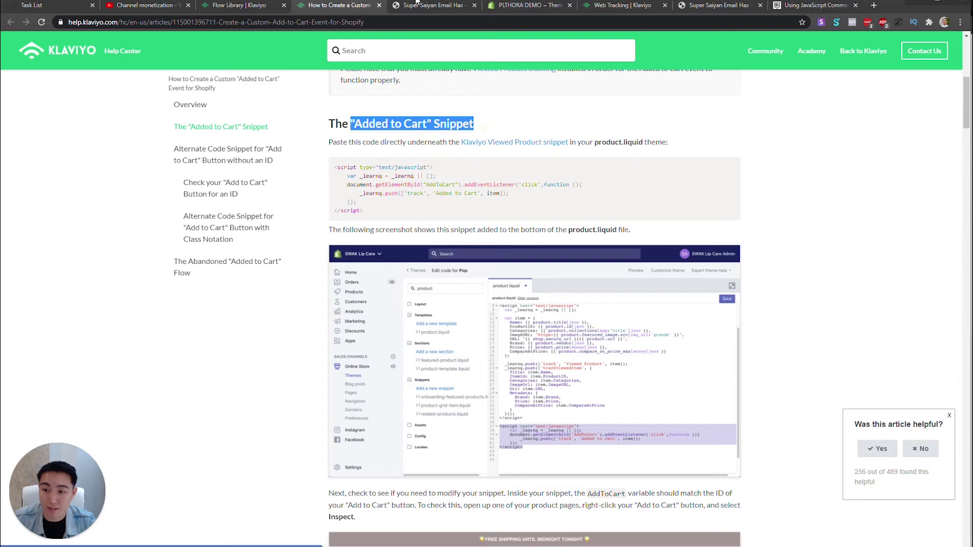
After checking the product page again, select the class-notation snippet code for copying.
{"action": "left_click", "coordinate": [433, 5]}
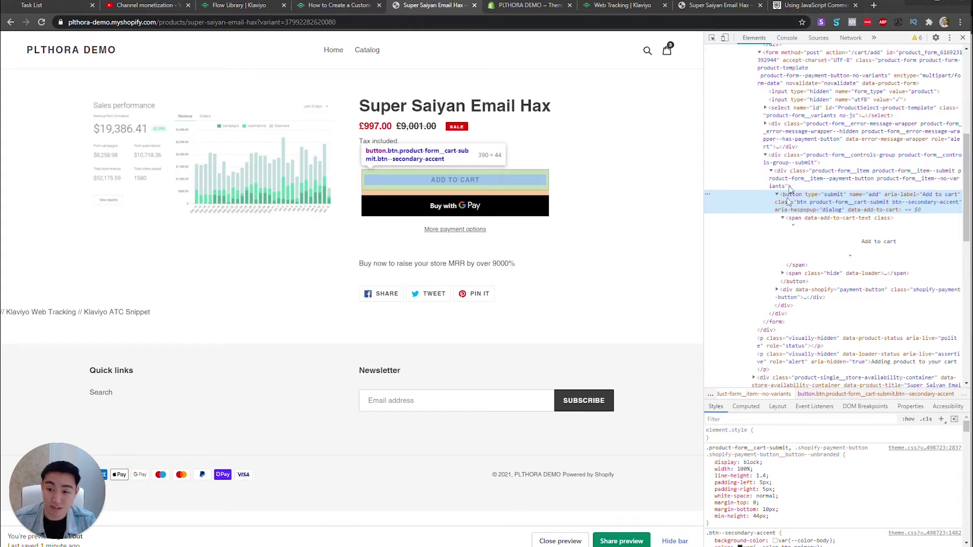
{"action": "left_click", "coordinate": [338, 5]}
{"action": "scroll", "coordinate": [398, 258], "scroll_direction": "down", "scroll_amount": 7}
{"action": "scroll", "coordinate": [398, 258], "scroll_direction": "down", "scroll_amount": 12}
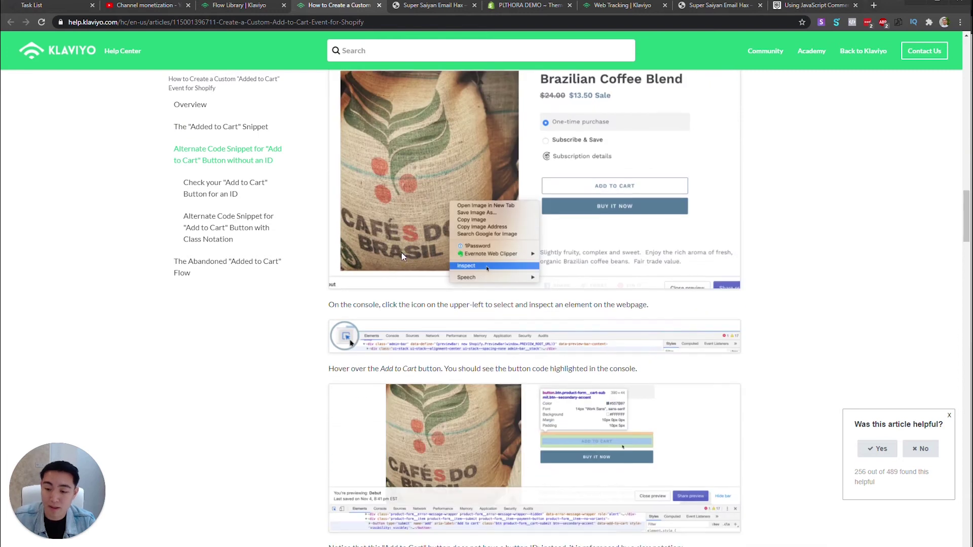
{"action": "scroll", "coordinate": [402, 253], "scroll_direction": "down", "scroll_amount": 8}
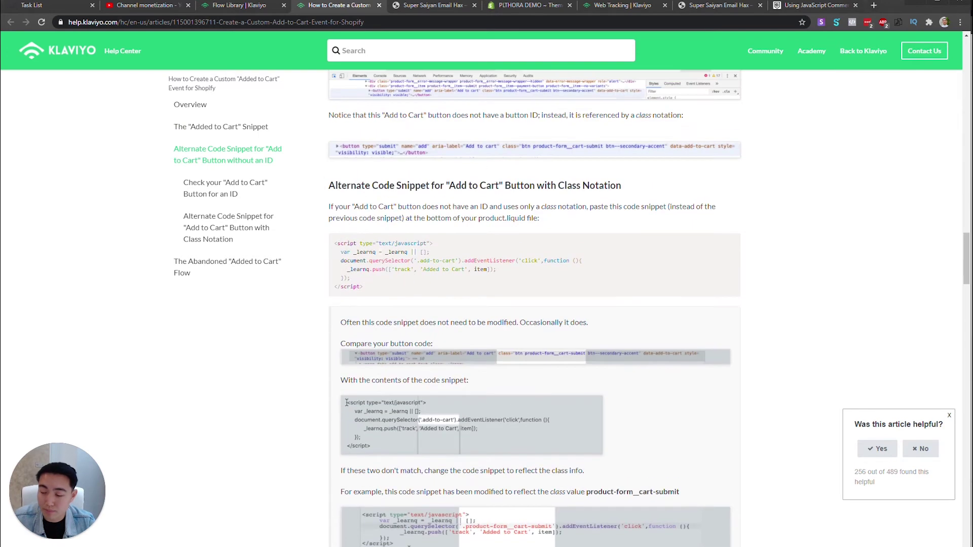
{"action": "left_click_drag", "start_coordinate": [335, 245], "coordinate": [405, 287]}
{"action": "key", "text": "ctrl+c"}
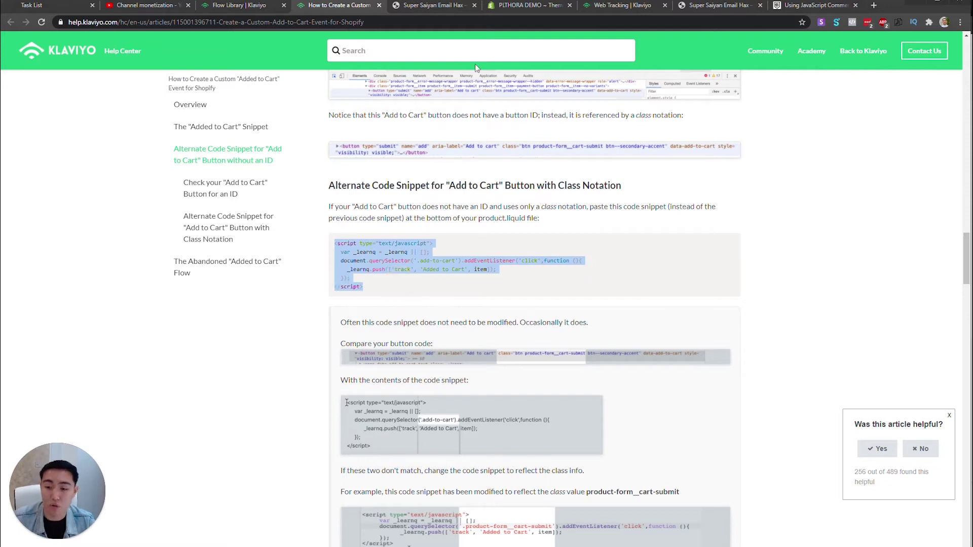
Open the live theme's product.liquid template in the Shopify code editor.
{"action": "left_click", "coordinate": [523, 9]}
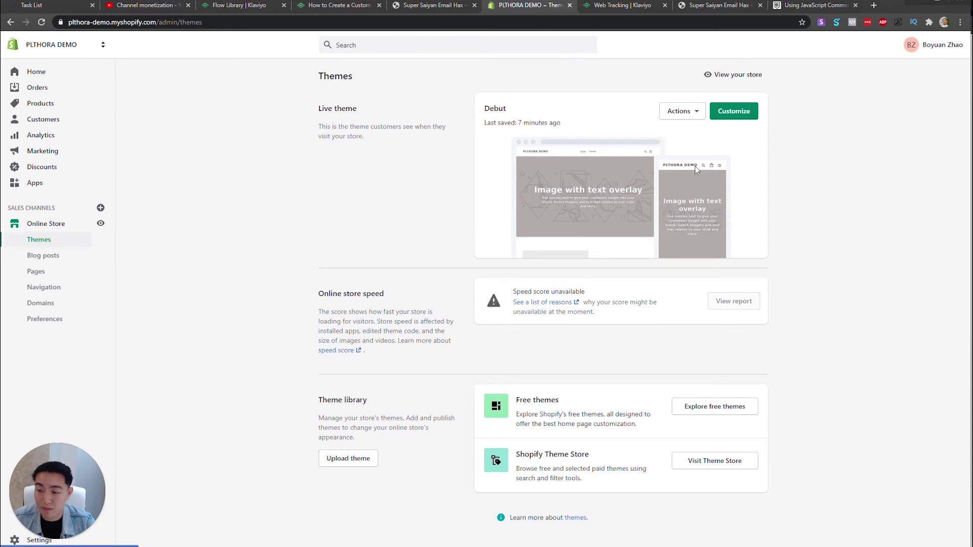
{"action": "left_click", "coordinate": [680, 112]}
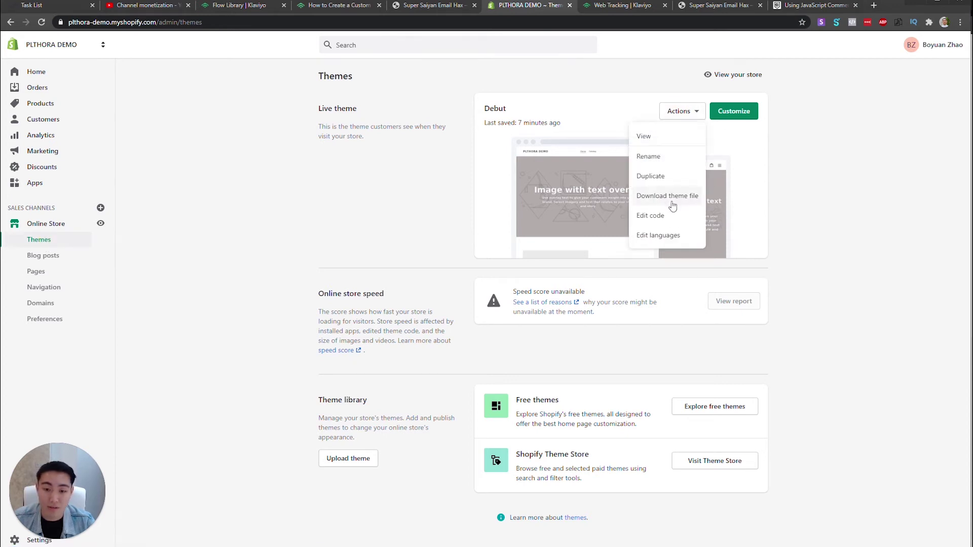
{"action": "left_click", "coordinate": [669, 217]}
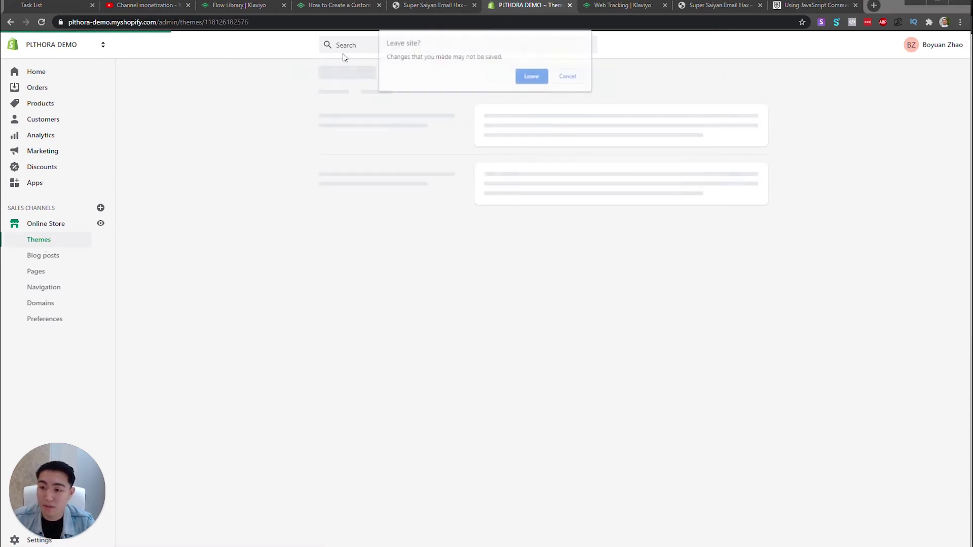
{"action": "left_click", "coordinate": [165, 99]}
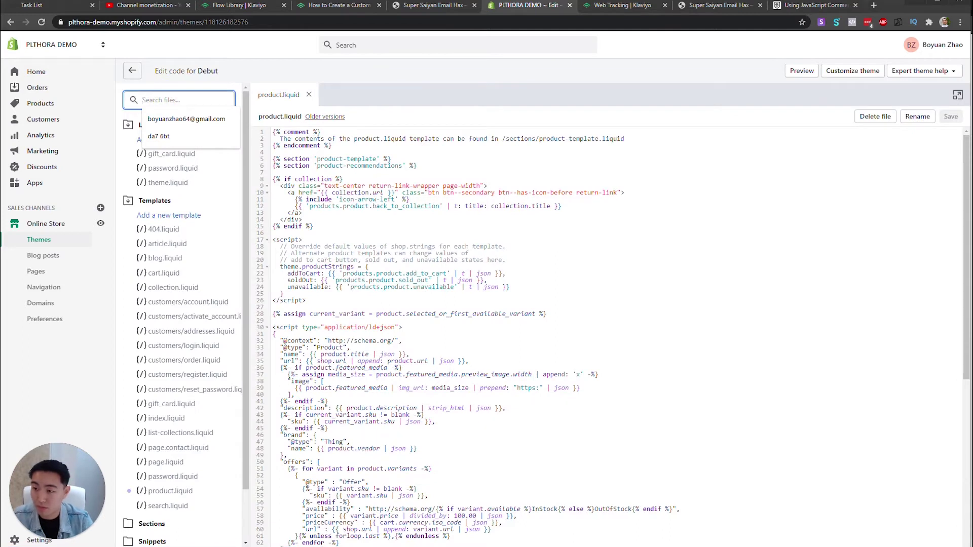
{"action": "type", "text": "product."}
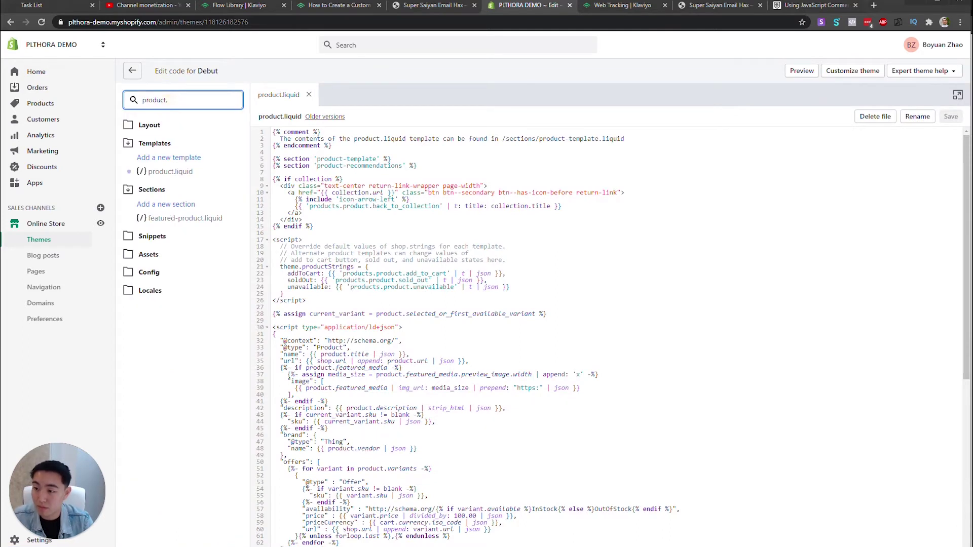
{"action": "type", "text": "liquid"}
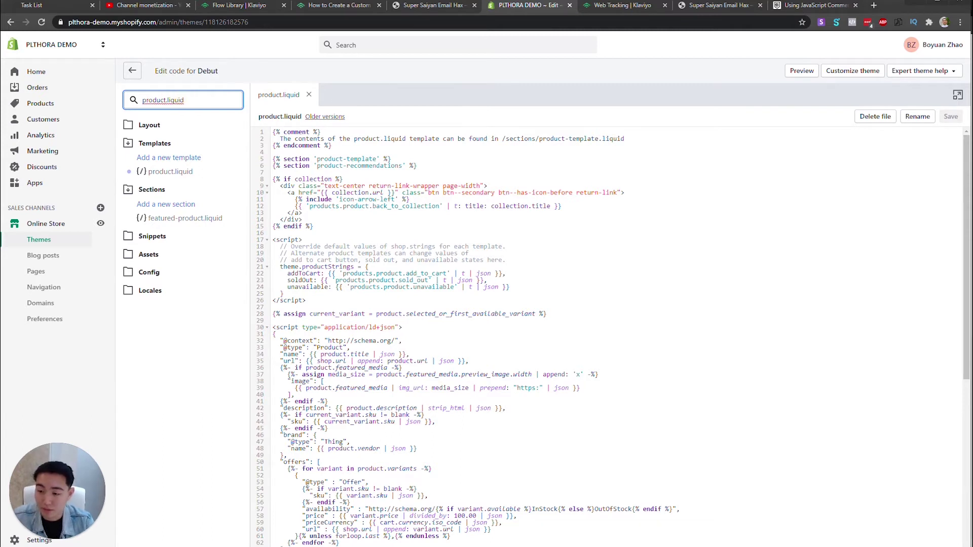
{"action": "left_click", "coordinate": [170, 171]}
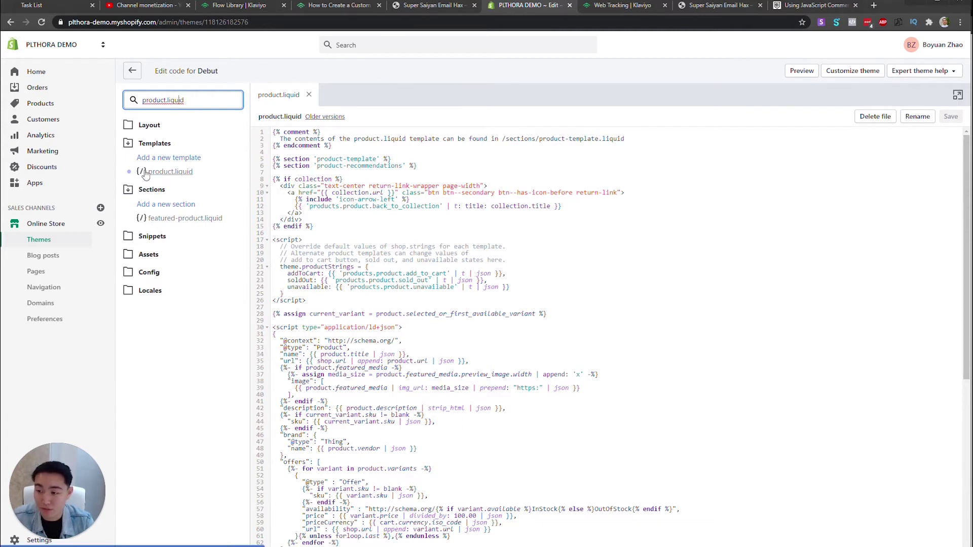
Paste Klaviyo's class-notation Added to Cart script on the last line, below the ATC Snippet comment.
{"action": "scroll", "coordinate": [507, 329], "scroll_direction": "down", "scroll_amount": 6}
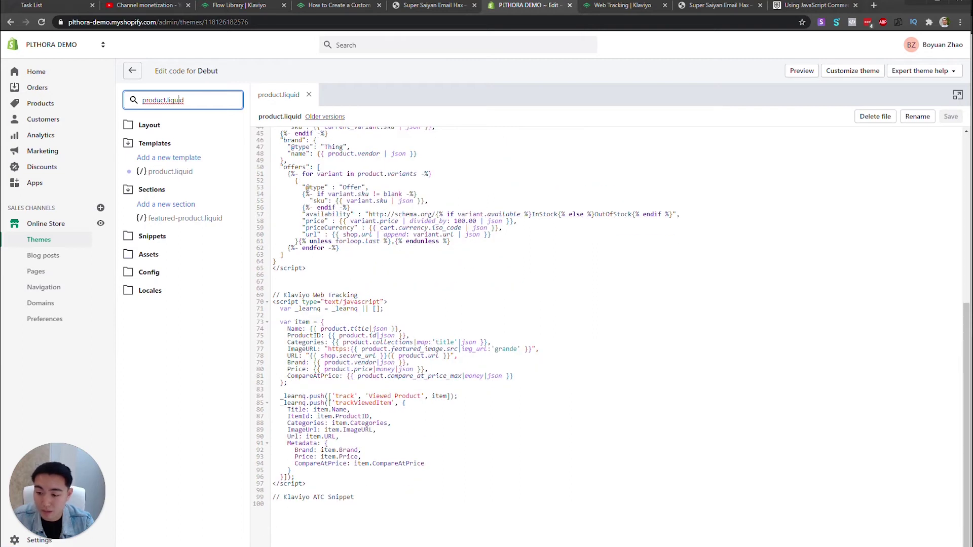
{"action": "left_click", "coordinate": [375, 524]}
{"action": "left_click_drag", "start_coordinate": [354, 497], "coordinate": [269, 498]}
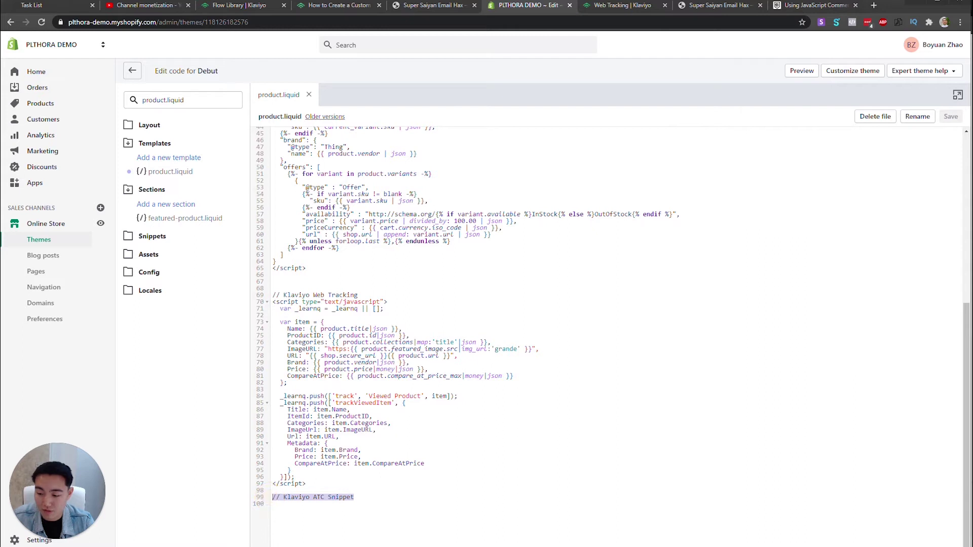
{"action": "left_click", "coordinate": [322, 504]}
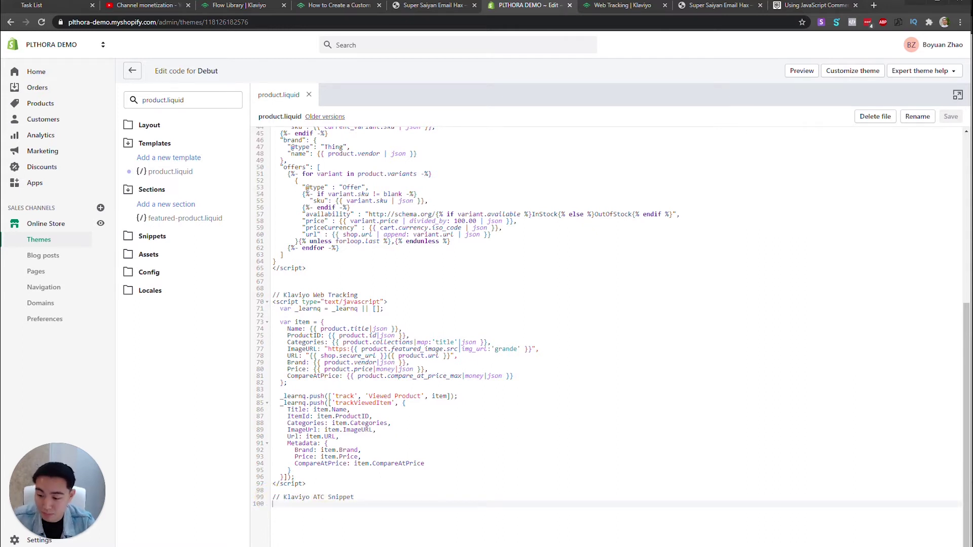
{"action": "key", "text": "ctrl+v"}
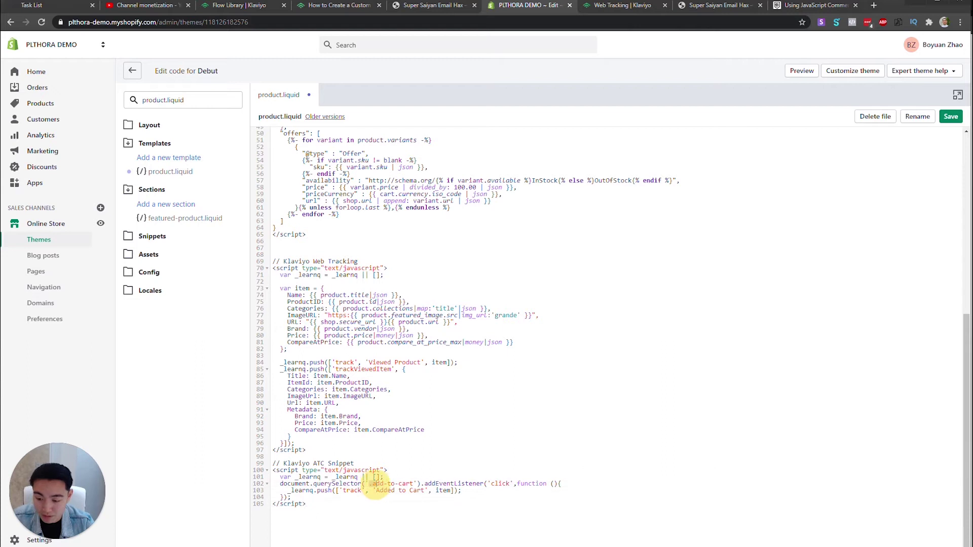
Compare the script's .add-to-cart selector with the Add to Cart button's actual class names.
{"action": "left_click_drag", "start_coordinate": [370, 484], "coordinate": [412, 484]}
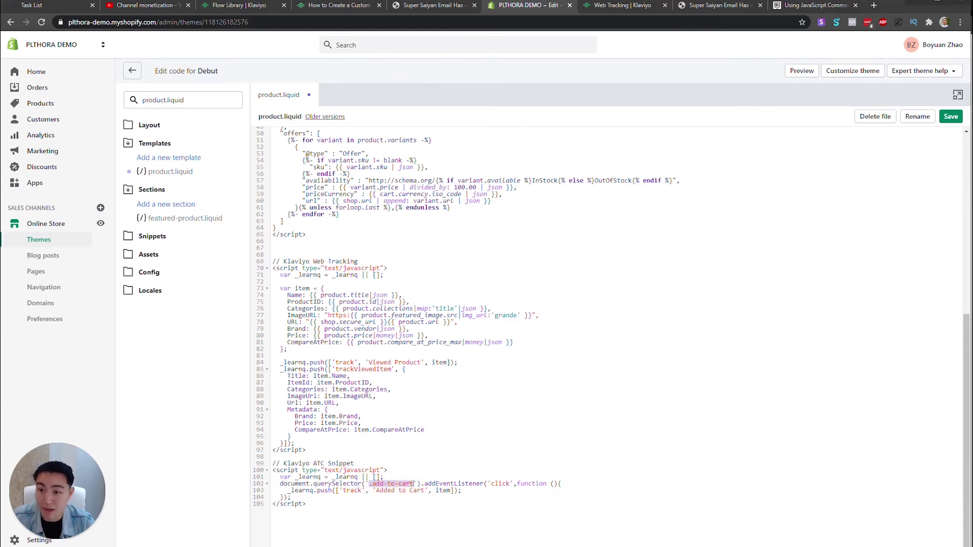
{"action": "left_click", "coordinate": [406, 6]}
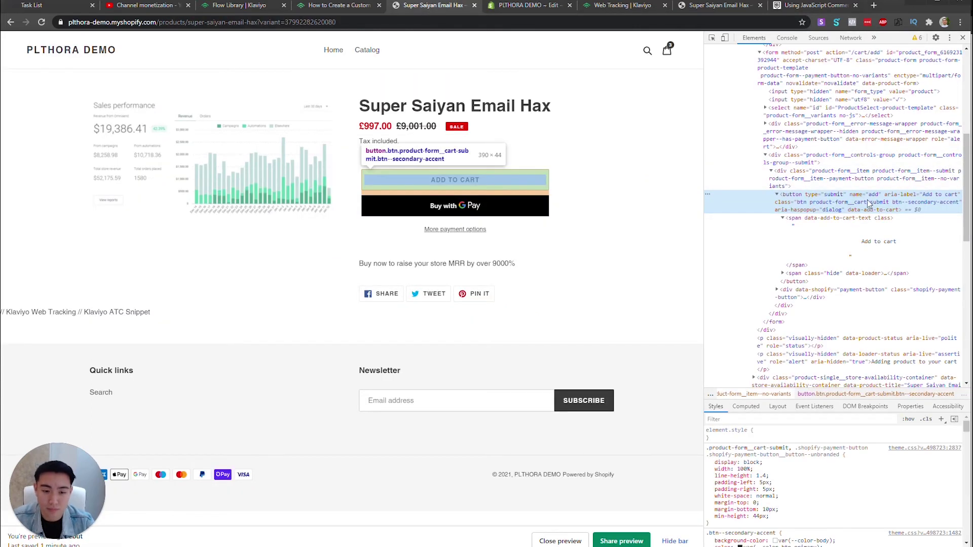
{"action": "double_click", "coordinate": [810, 202]}
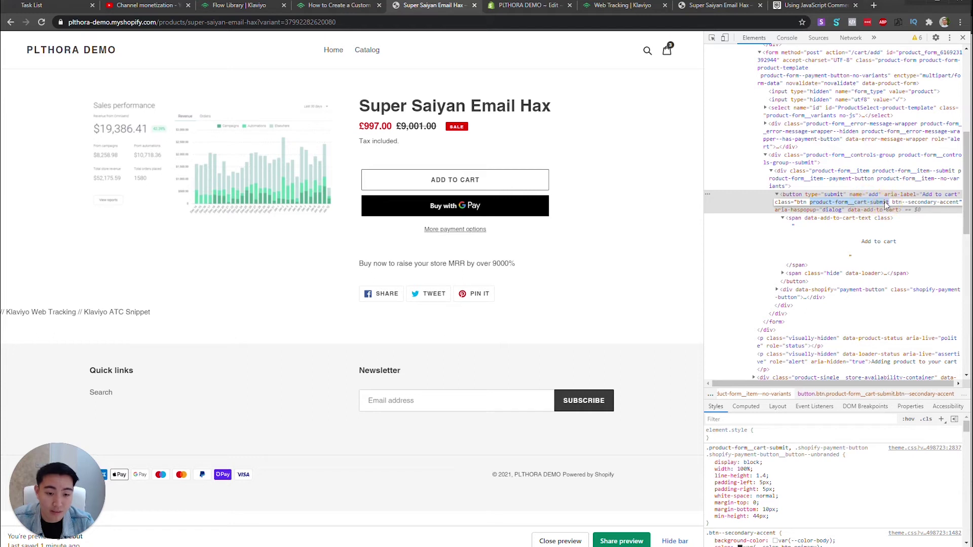
Swap add-to-cart for product-form__cart-submit in the product.liquid listener and save the file.
{"action": "left_click", "coordinate": [530, 5]}
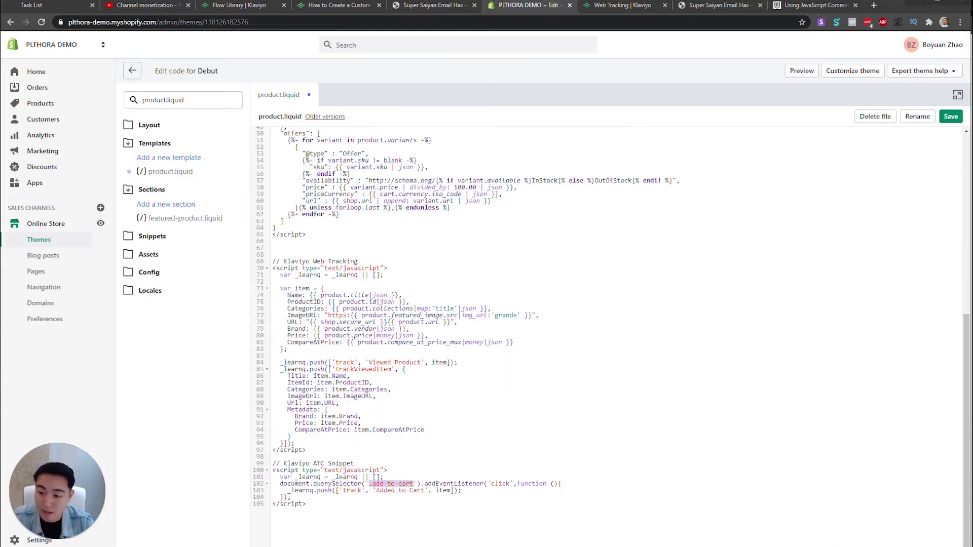
{"action": "left_click_drag", "start_coordinate": [373, 484], "coordinate": [412, 483]}
{"action": "type", "text": "product-form__cart-submit"}
{"action": "left_click", "coordinate": [950, 117]}
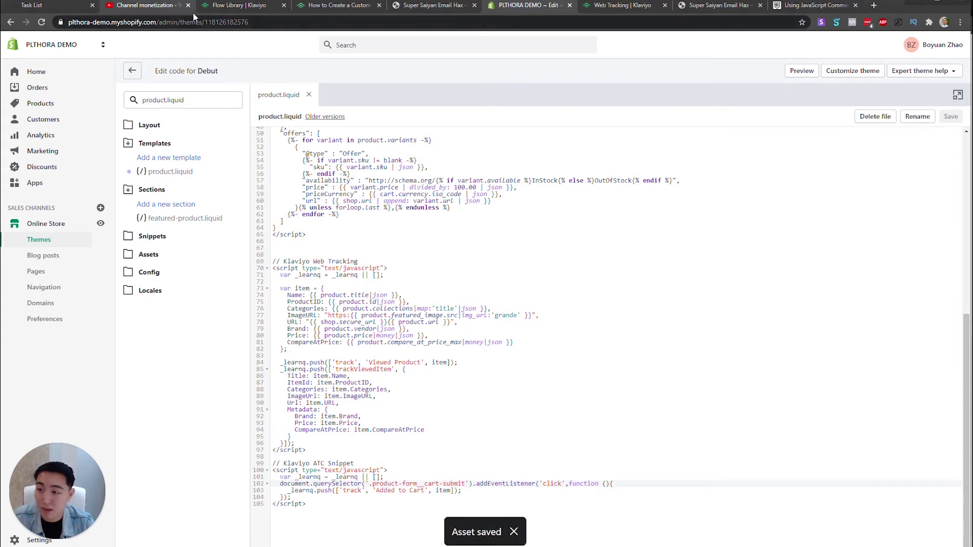
Close the flow preview and open the Added to Cart metric under Klaviyo Analytics.
{"action": "left_click", "coordinate": [234, 7]}
{"action": "left_click", "coordinate": [169, 96]}
{"action": "scroll", "coordinate": [99, 95], "scroll_direction": "up", "scroll_amount": 10}
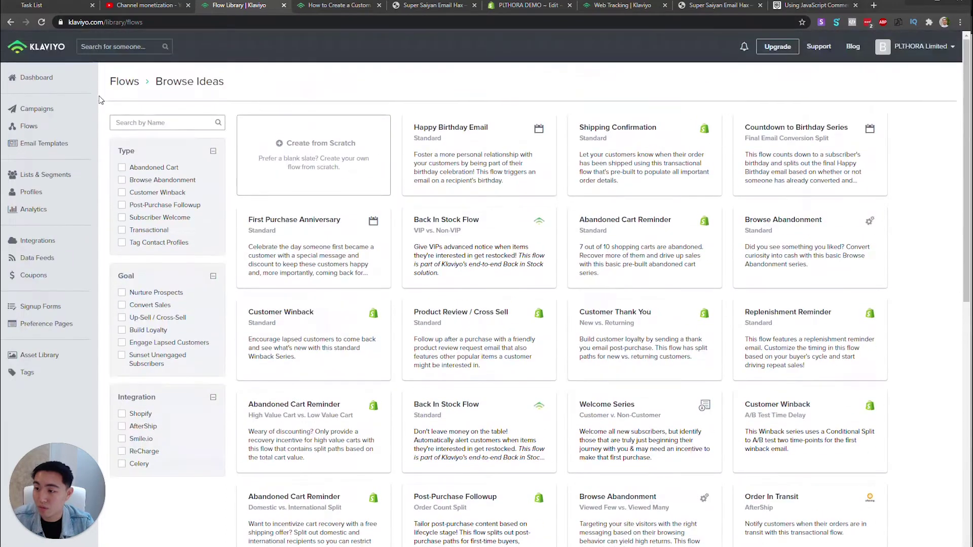
{"action": "left_click", "coordinate": [49, 210]}
{"action": "right_click", "coordinate": [120, 165]}
{"action": "left_click", "coordinate": [132, 130]}
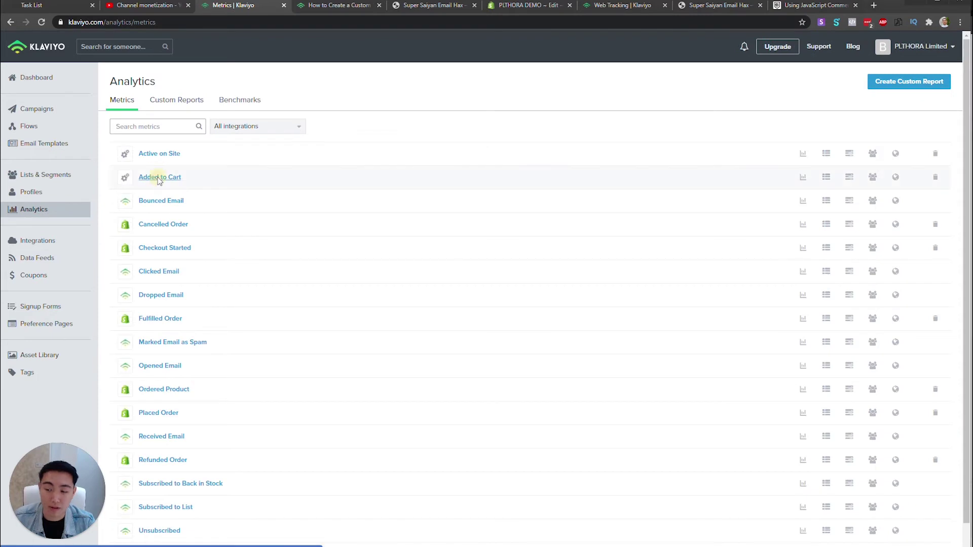
{"action": "left_click", "coordinate": [159, 178]}
Add the product to the cart on the store, then view the metric's Activity Feed.
{"action": "left_click", "coordinate": [439, 9]}
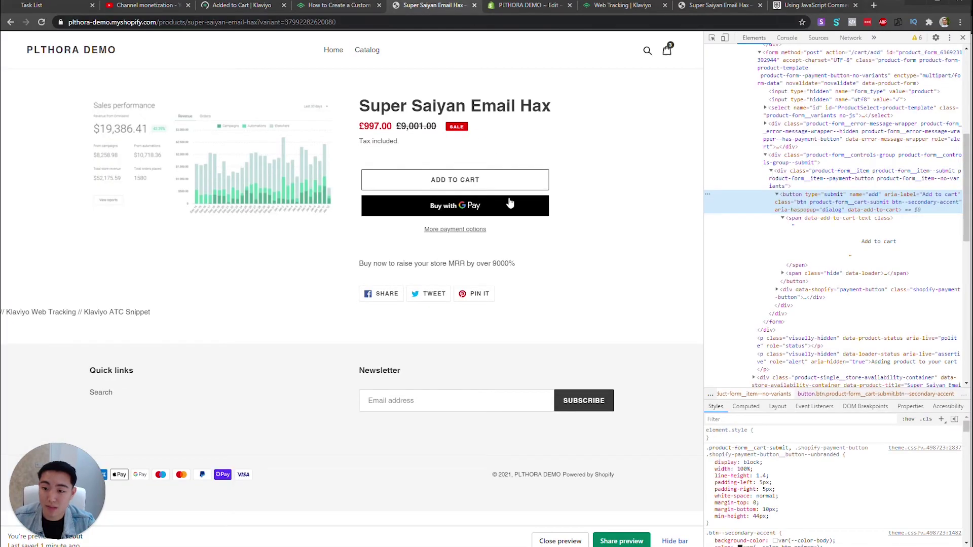
{"action": "left_click", "coordinate": [524, 179]}
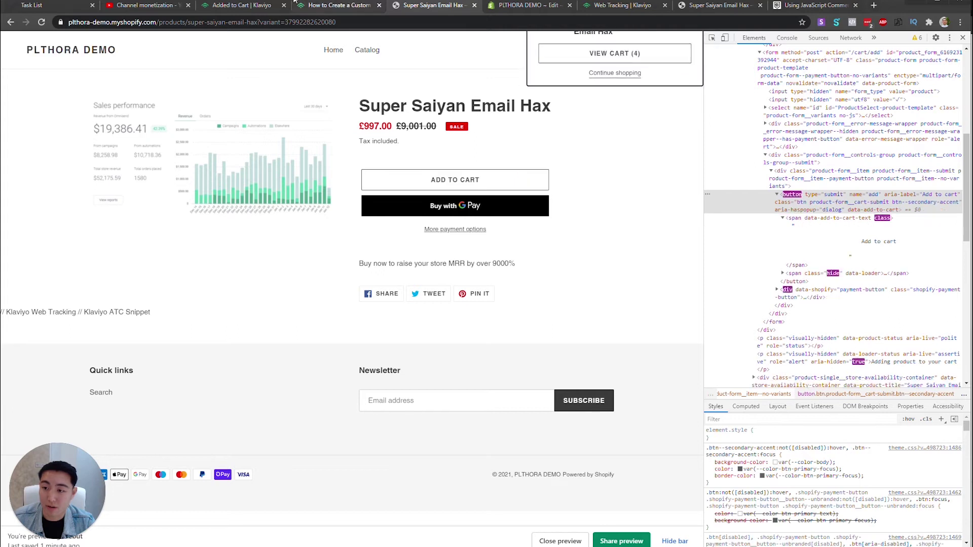
{"action": "left_click", "coordinate": [349, 8]}
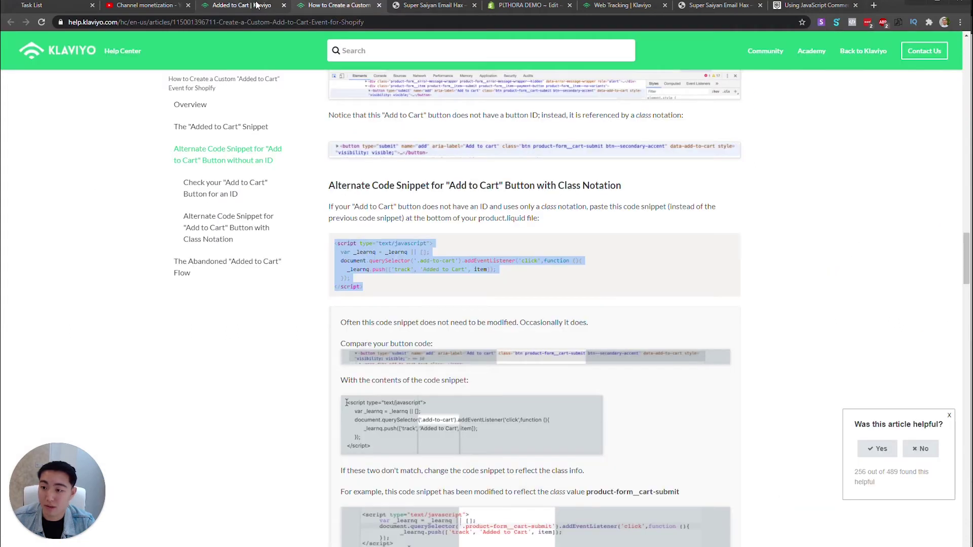
{"action": "left_click", "coordinate": [236, 6]}
{"action": "left_click", "coordinate": [738, 83]}
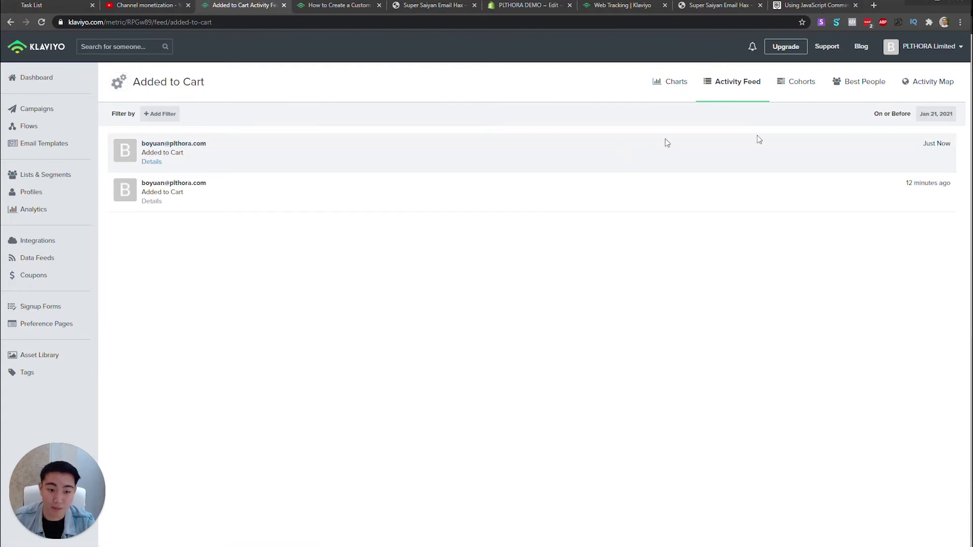
{"action": "left_click", "coordinate": [956, 151]}
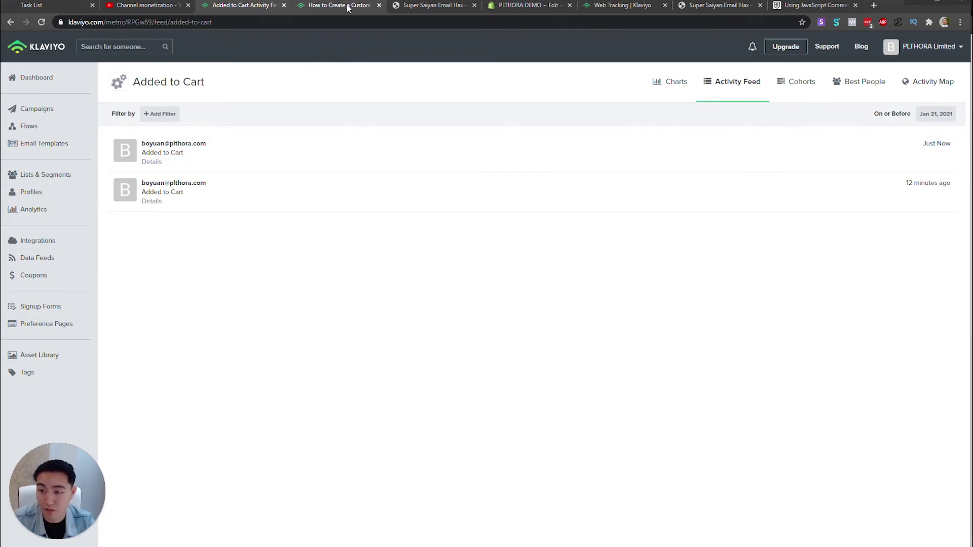
Try the store's newsletter email field, then return to the Klaviyo Added to Cart activity feed.
{"action": "left_click_drag", "start_coordinate": [283, 154], "coordinate": [153, 144]}
{"action": "left_click", "coordinate": [440, 5]}
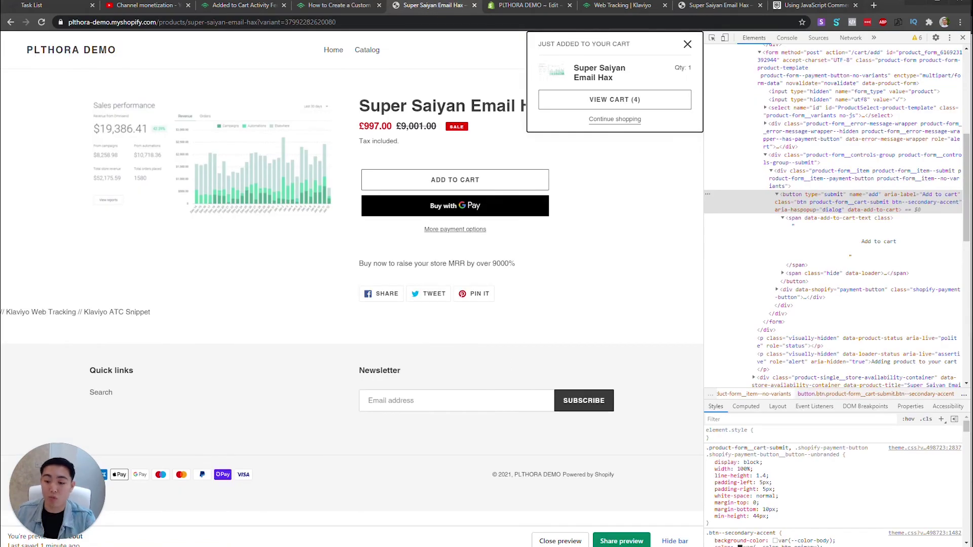
{"action": "left_click", "coordinate": [456, 405]}
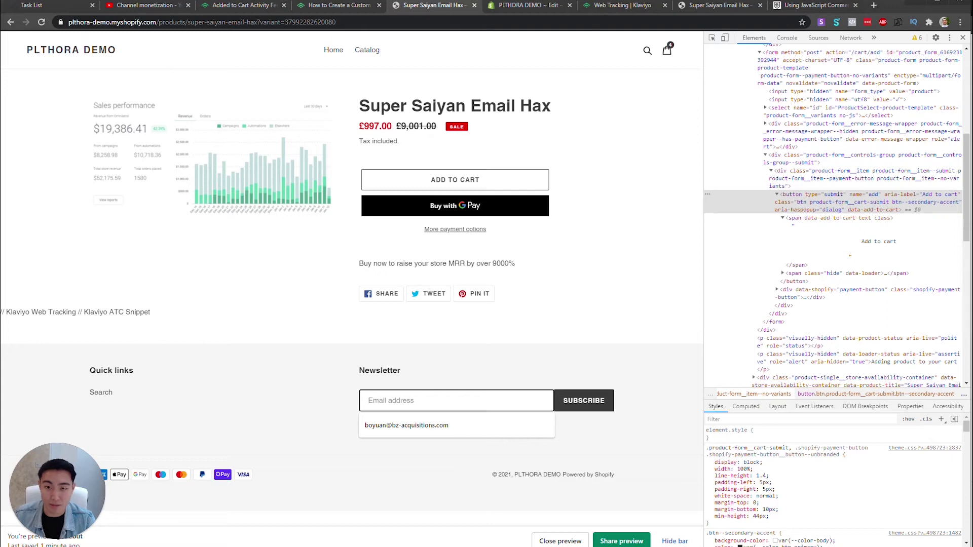
{"action": "left_click", "coordinate": [403, 393]}
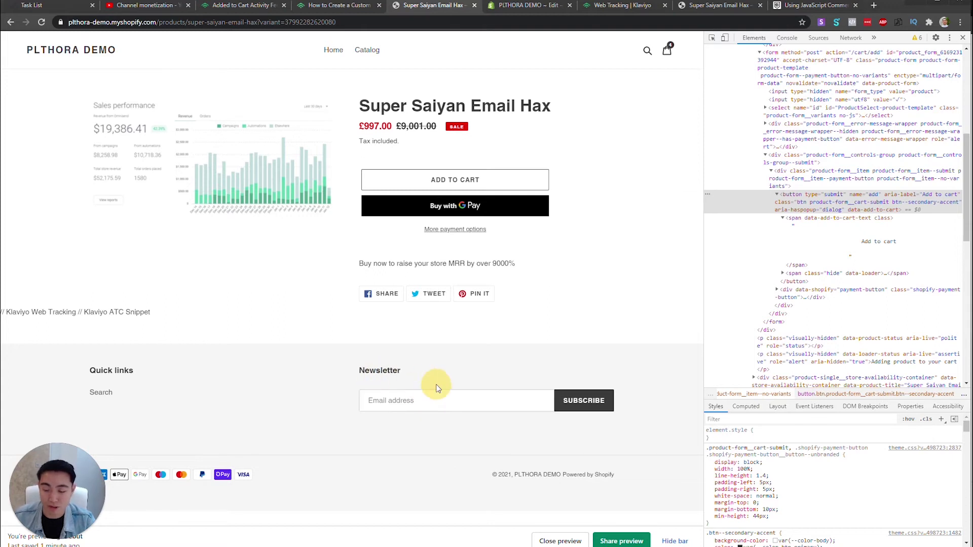
{"action": "left_click", "coordinate": [435, 403]}
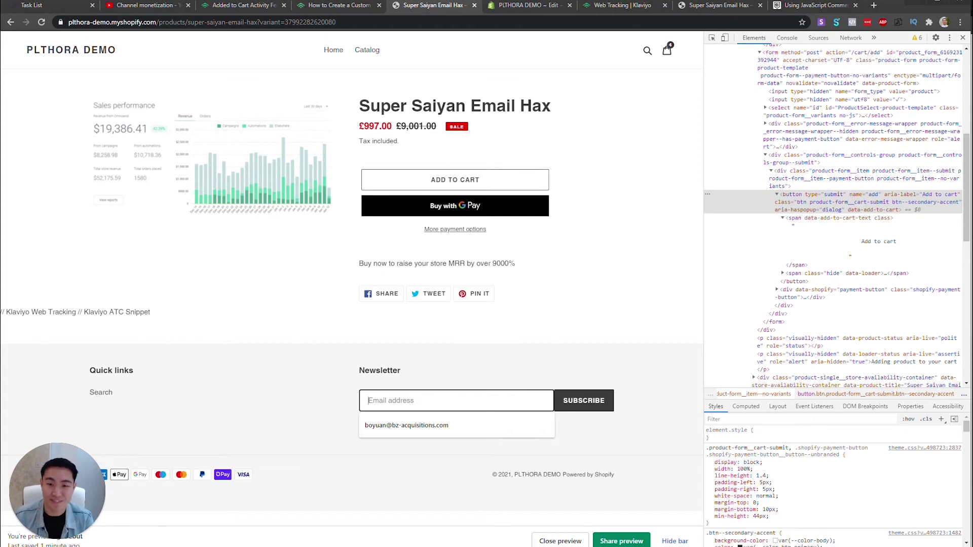
{"action": "key", "text": "ctrl+3"}
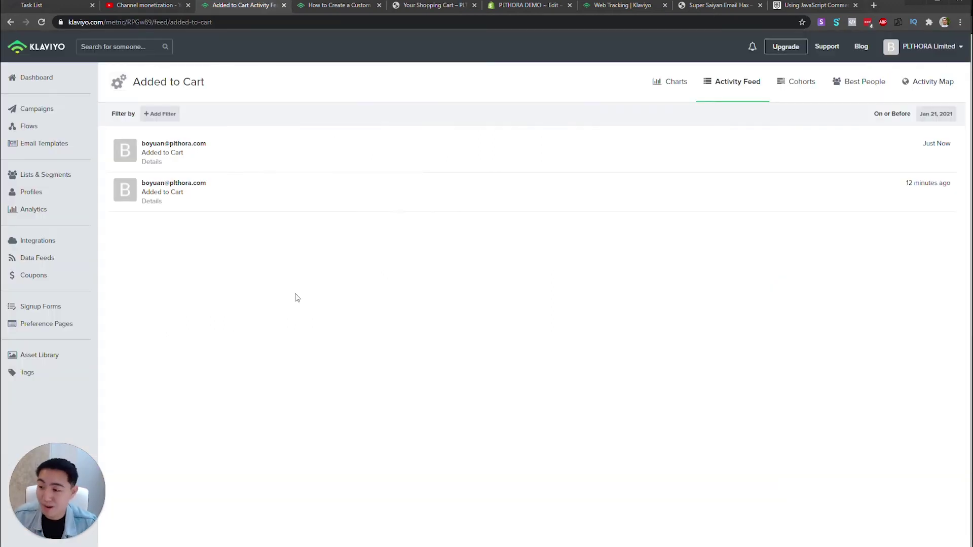
Refresh the activity feed, then preview the Abandoned Cart Reminder template from all flow ideas.
{"action": "key", "text": "F5"}
{"action": "left_click", "coordinate": [79, 130]}
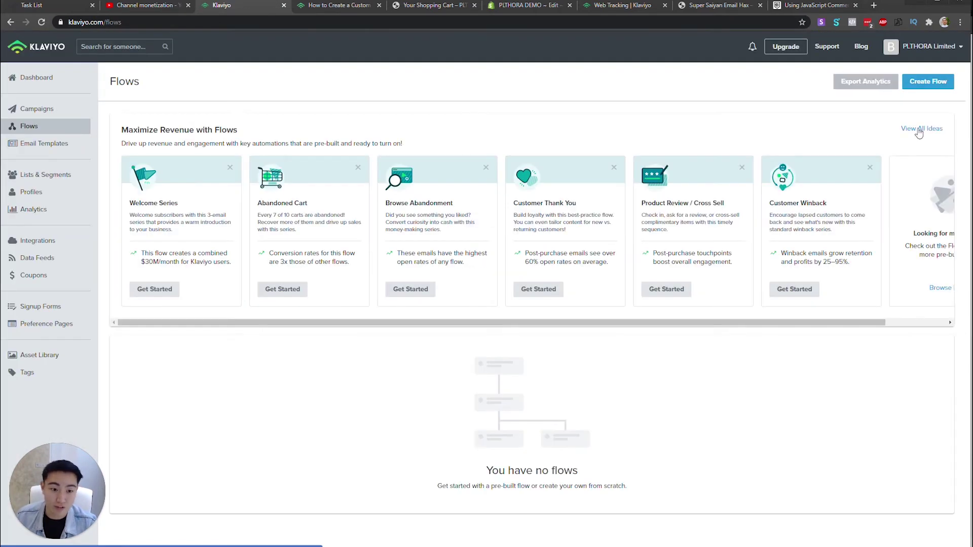
{"action": "left_click", "coordinate": [926, 132]}
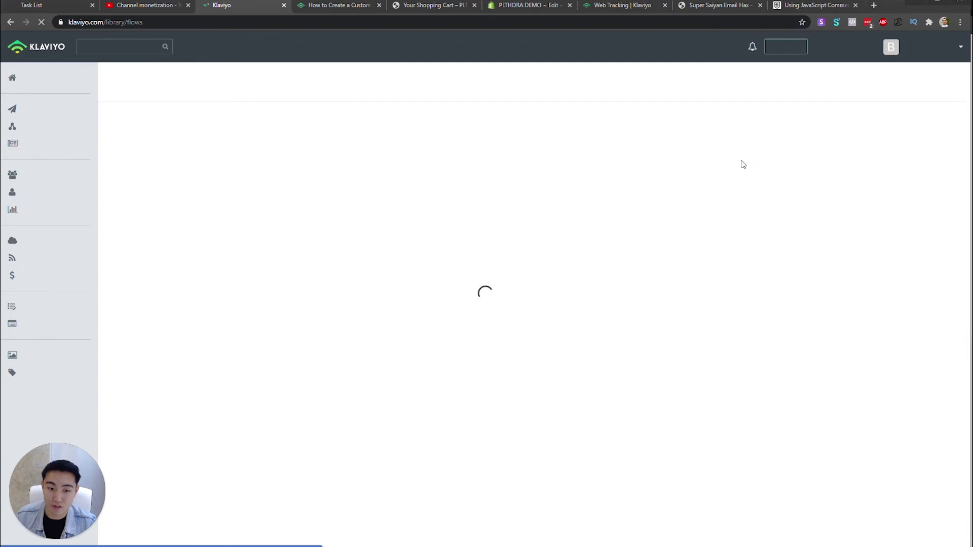
{"action": "scroll", "coordinate": [628, 355], "scroll_direction": "down", "scroll_amount": 10}
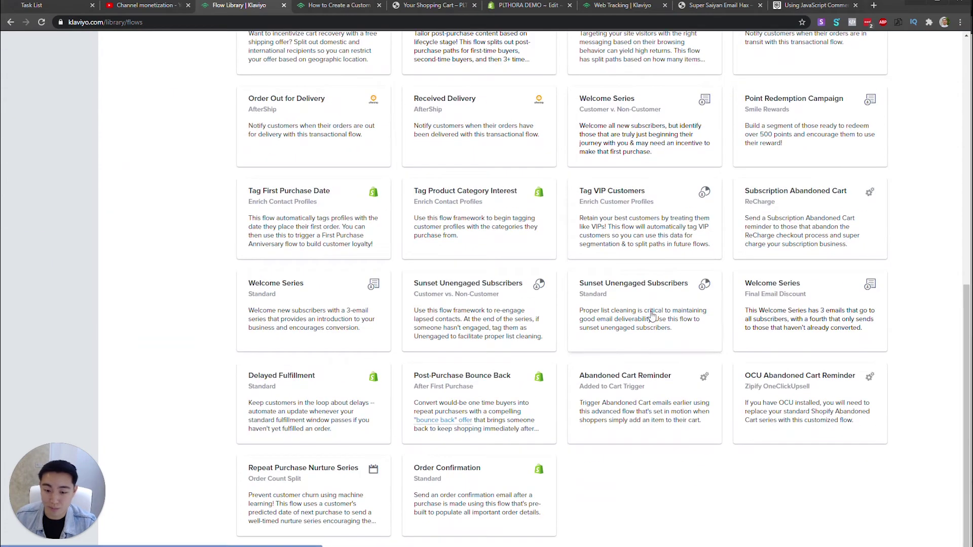
{"action": "left_click", "coordinate": [628, 407]}
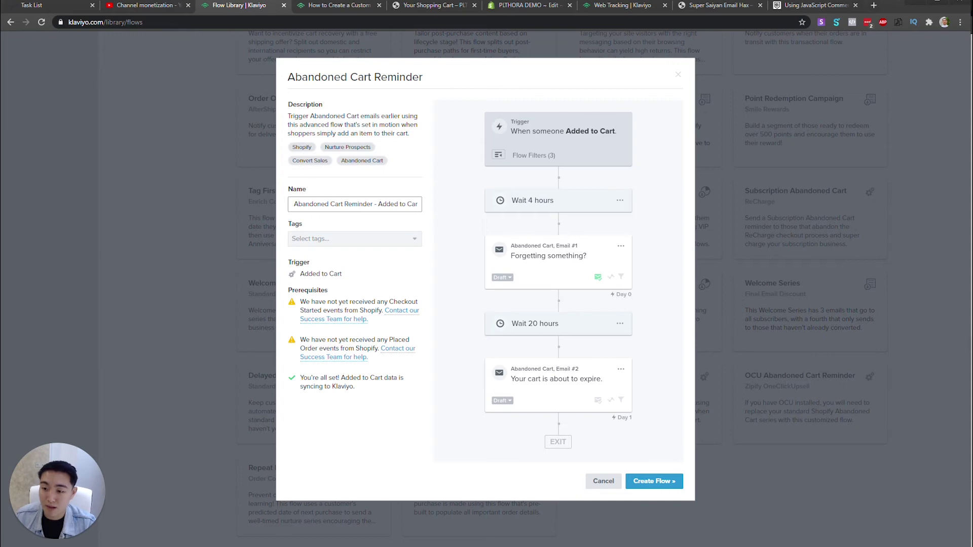
Name the template flow 'Abandoned Cart Flow', leave tags empty, and create it.
{"action": "left_click", "coordinate": [334, 204]}
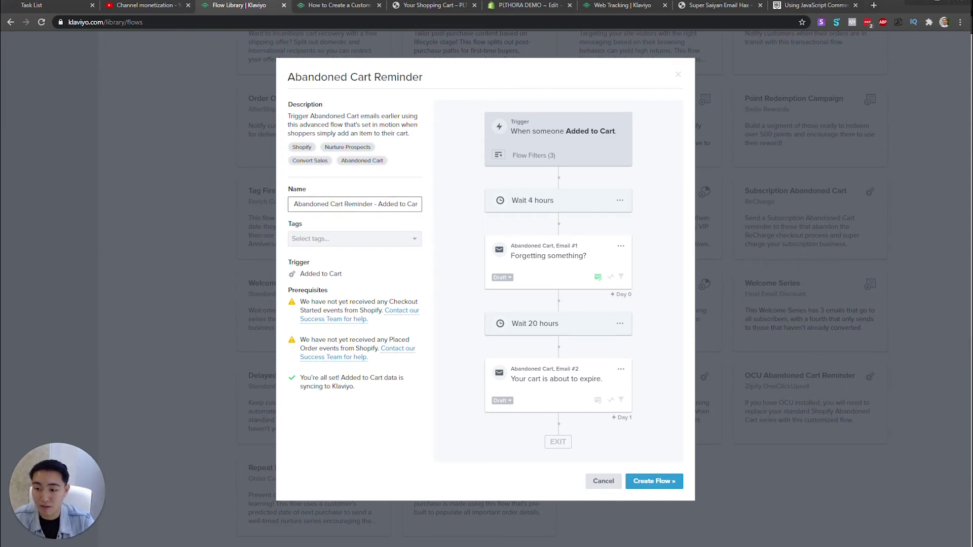
{"action": "key", "text": "shift+End"}
{"action": "type", "text": "Fo"}
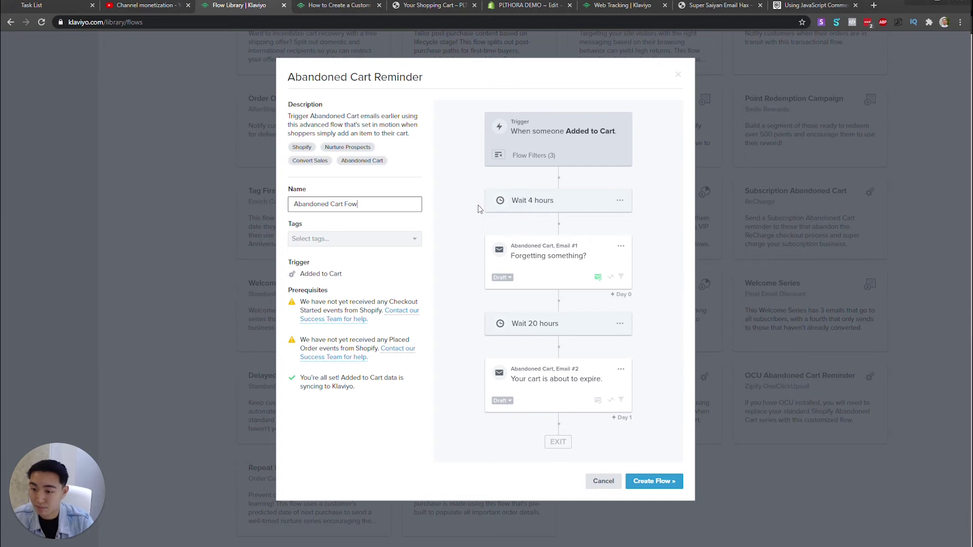
{"action": "left_click", "coordinate": [398, 240]}
{"action": "left_click", "coordinate": [428, 304]}
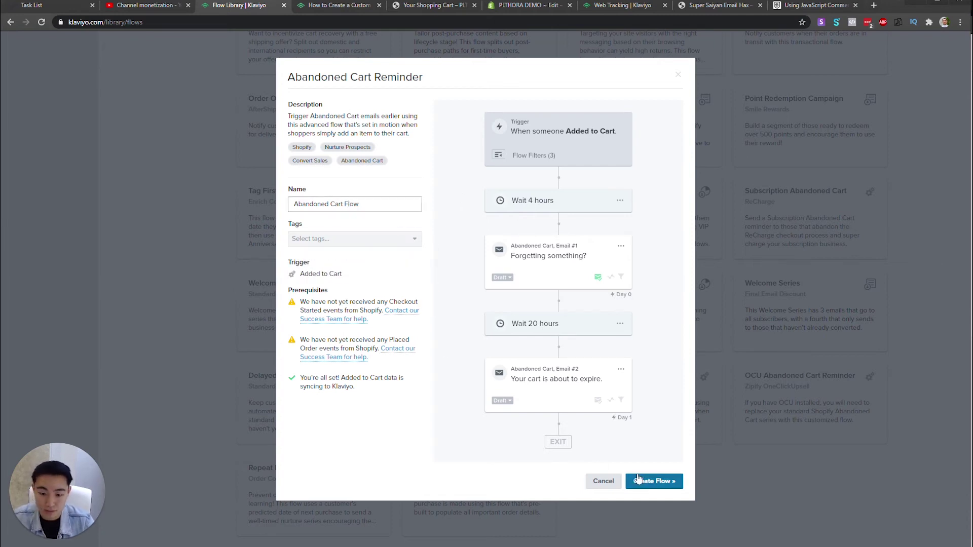
{"action": "left_click", "coordinate": [654, 482]}
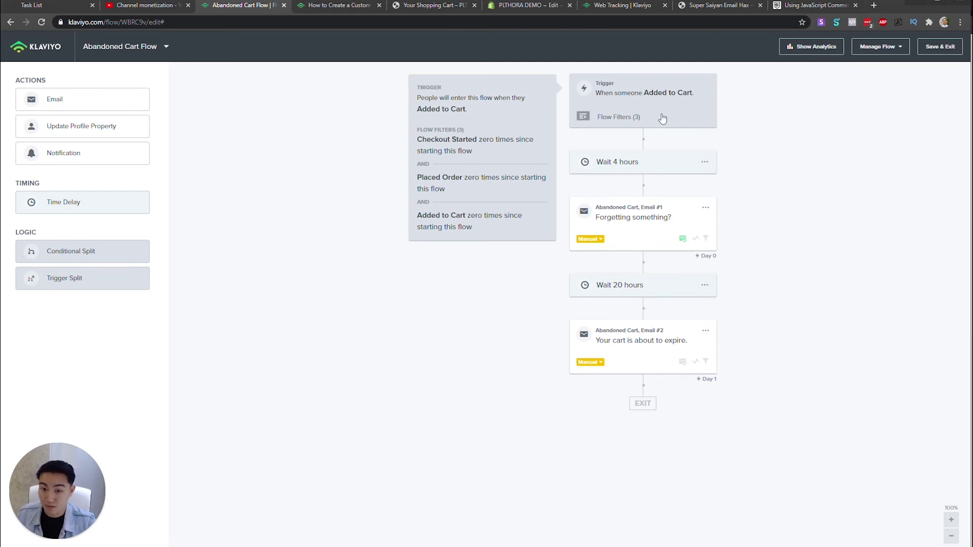
Open the Added to Cart trigger setup showing its Checkout Started, Placed Order and Added to Cart filters.
{"action": "left_click", "coordinate": [645, 121]}
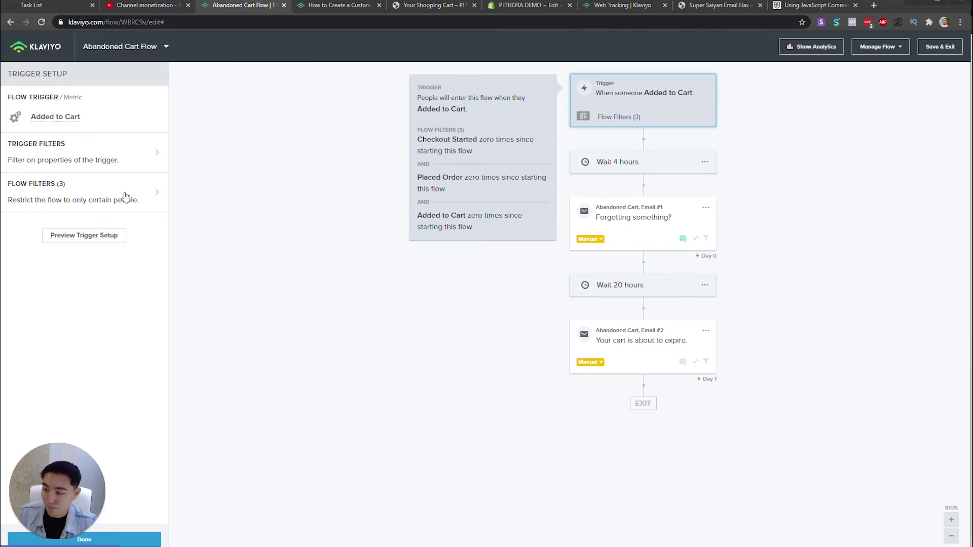
Add an AND flow filter with the condition 'Has not been in this flow'.
{"action": "left_click", "coordinate": [154, 197]}
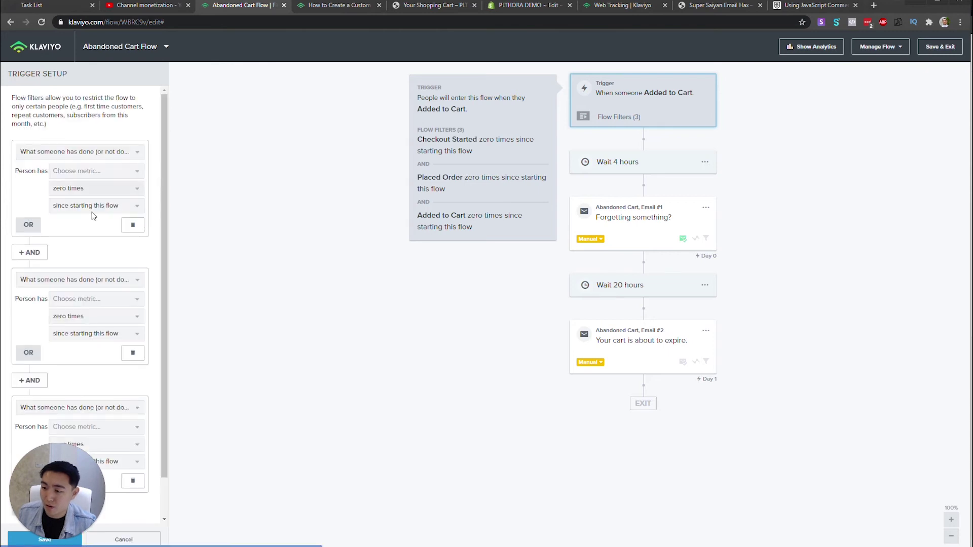
{"action": "scroll", "coordinate": [113, 279], "scroll_direction": "down", "scroll_amount": 1}
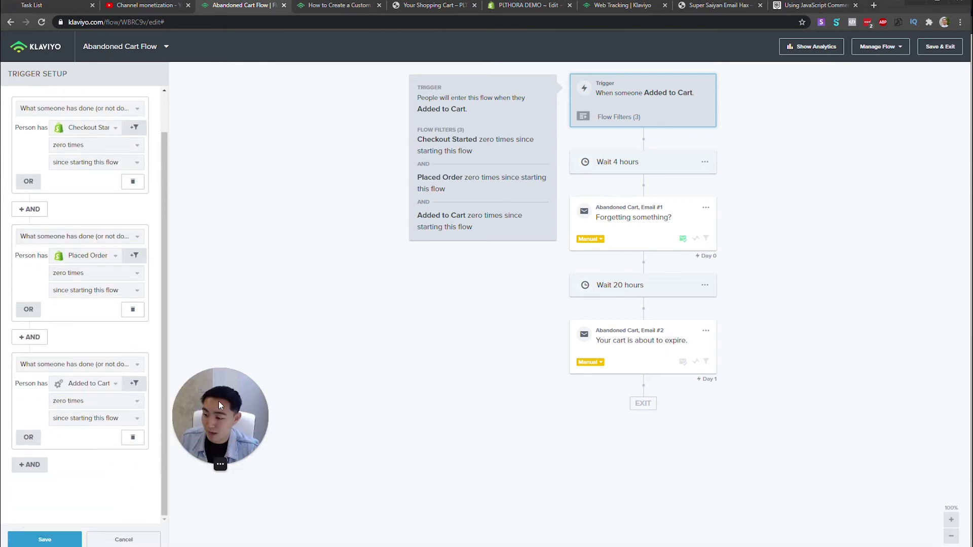
{"action": "left_click", "coordinate": [30, 464]}
{"action": "scroll", "coordinate": [115, 456], "scroll_direction": "down", "scroll_amount": 1}
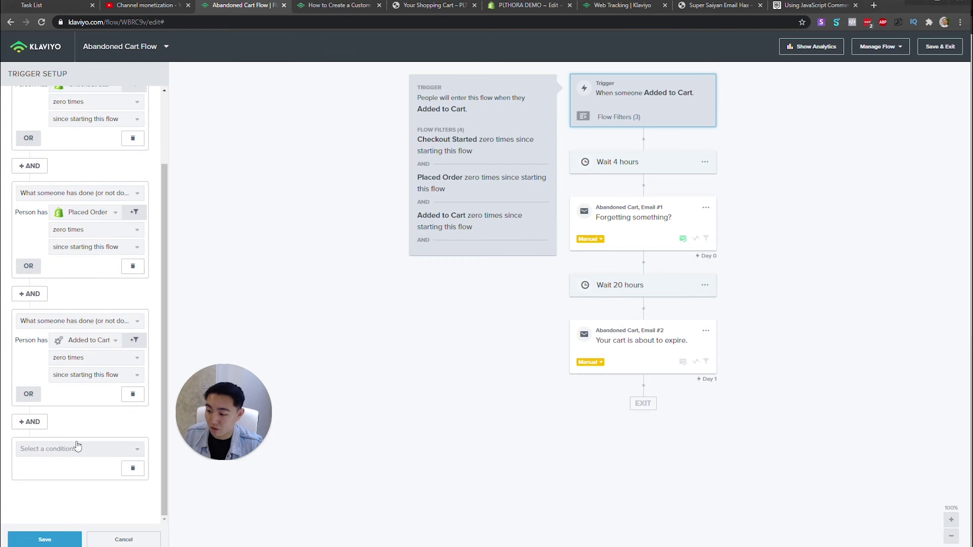
{"action": "left_click", "coordinate": [76, 447]}
{"action": "left_click", "coordinate": [76, 487]}
{"action": "scroll", "coordinate": [81, 373], "scroll_direction": "down", "scroll_amount": 2}
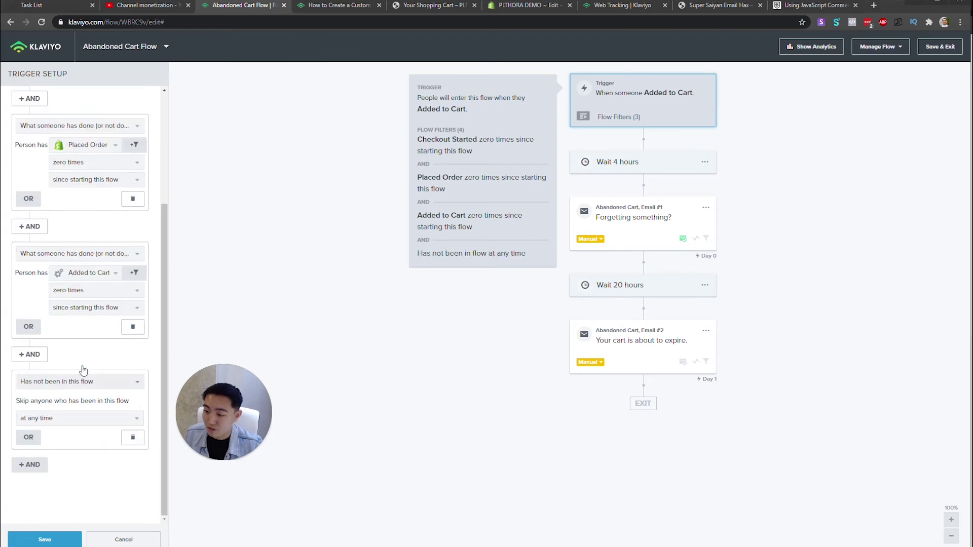
Limit the new condition to the last 28 days and save the flow filters.
{"action": "left_click", "coordinate": [50, 419]}
{"action": "left_click", "coordinate": [55, 451]}
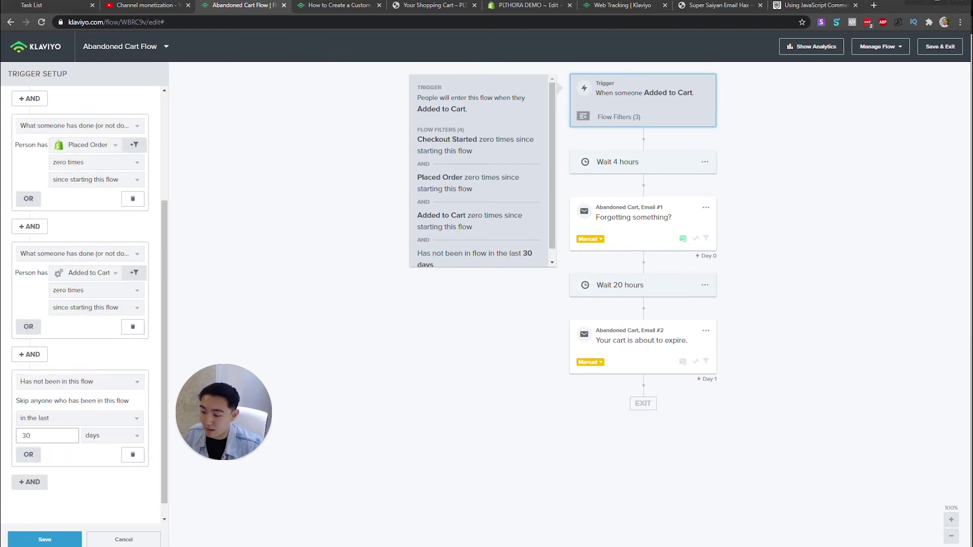
{"action": "left_click", "coordinate": [48, 435]}
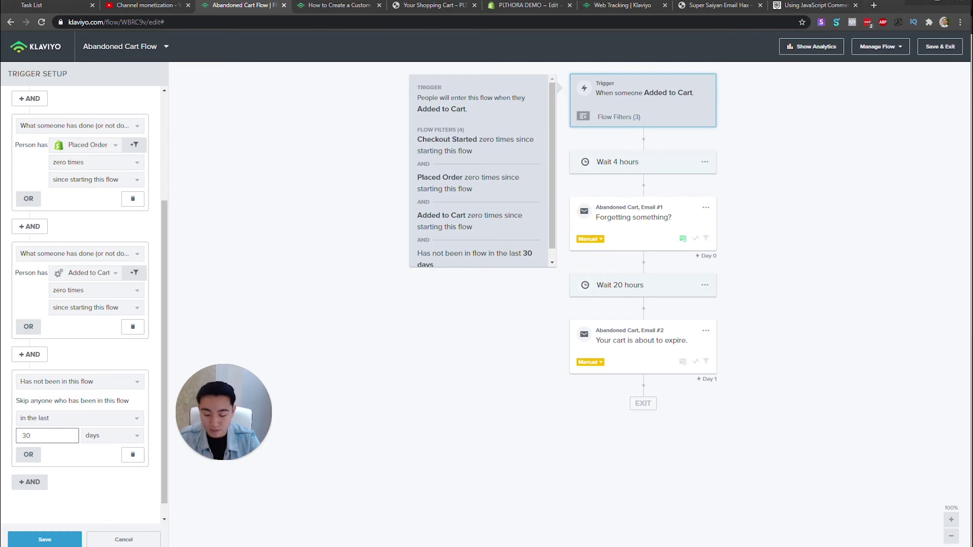
{"action": "key", "text": "BackSpace"}
{"action": "key", "text": "BackSpace"}
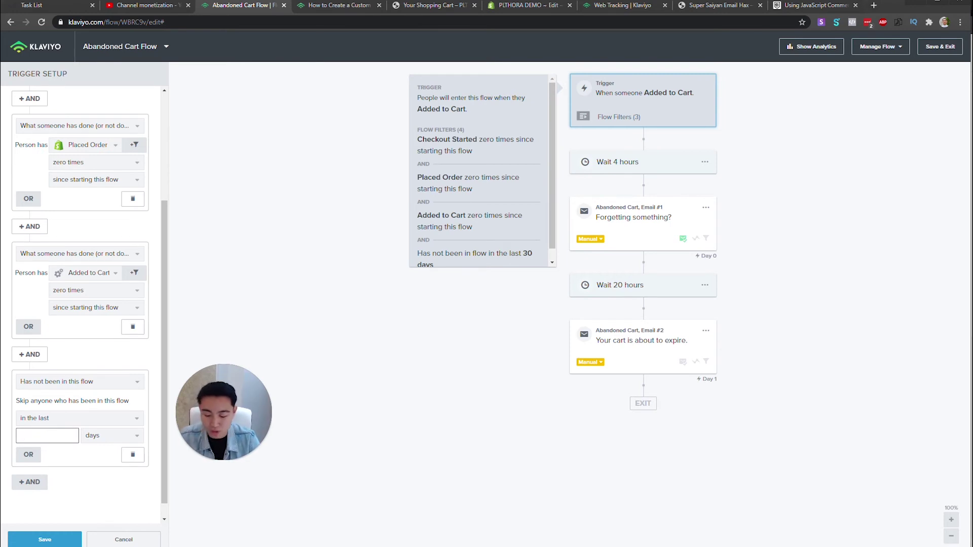
{"action": "type", "text": "7"}
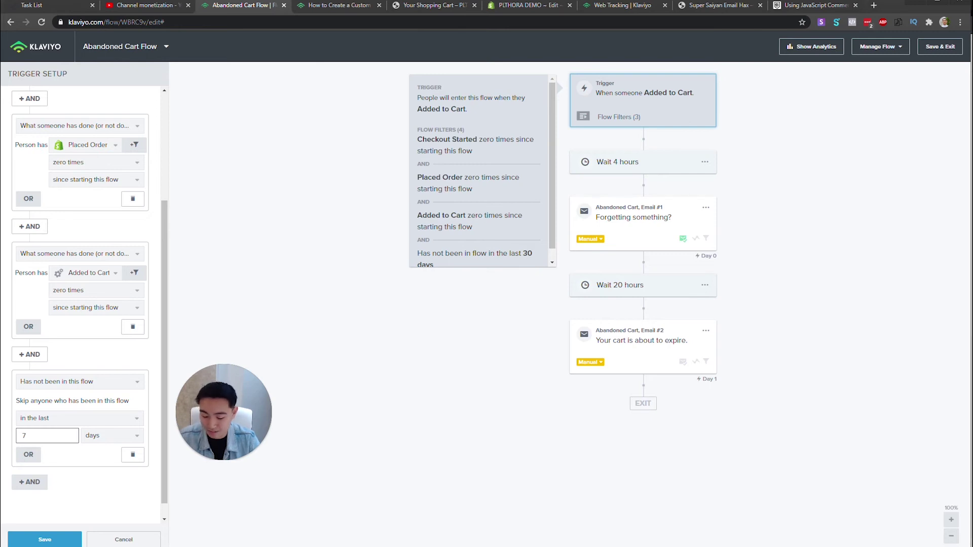
{"action": "key", "text": "BackSpace"}
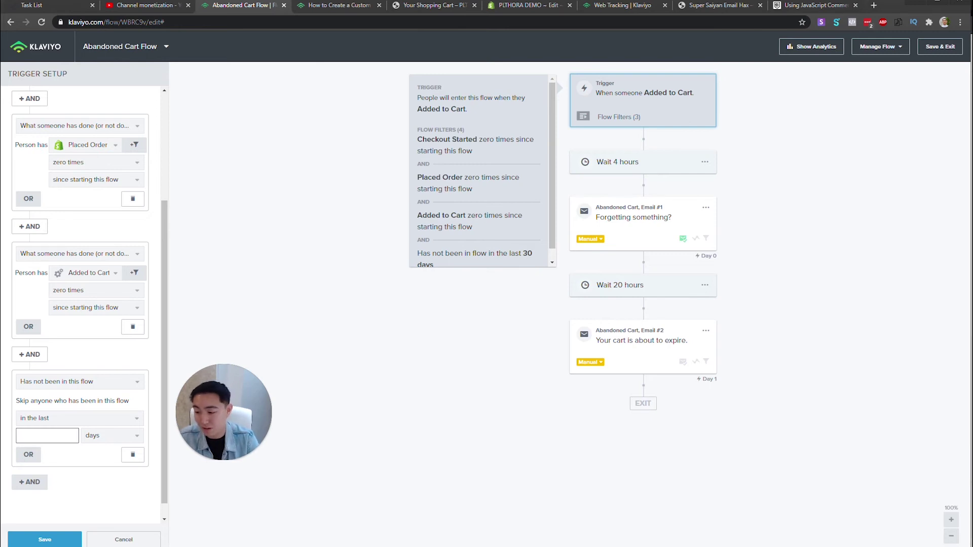
{"action": "type", "text": "28"}
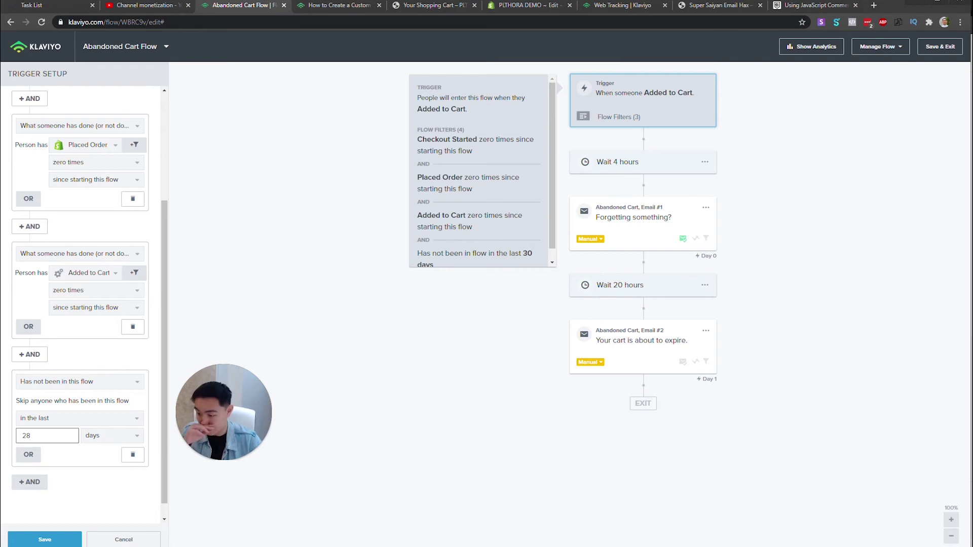
{"action": "left_click", "coordinate": [45, 540]}
{"action": "scroll", "coordinate": [531, 166], "scroll_direction": "down", "scroll_amount": 1}
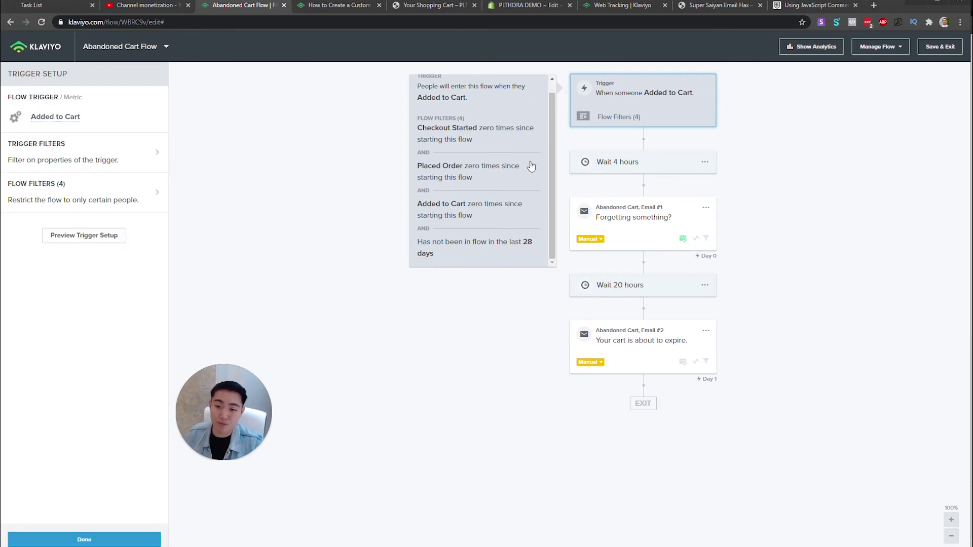
{"action": "left_click_drag", "start_coordinate": [228, 409], "coordinate": [107, 458]}
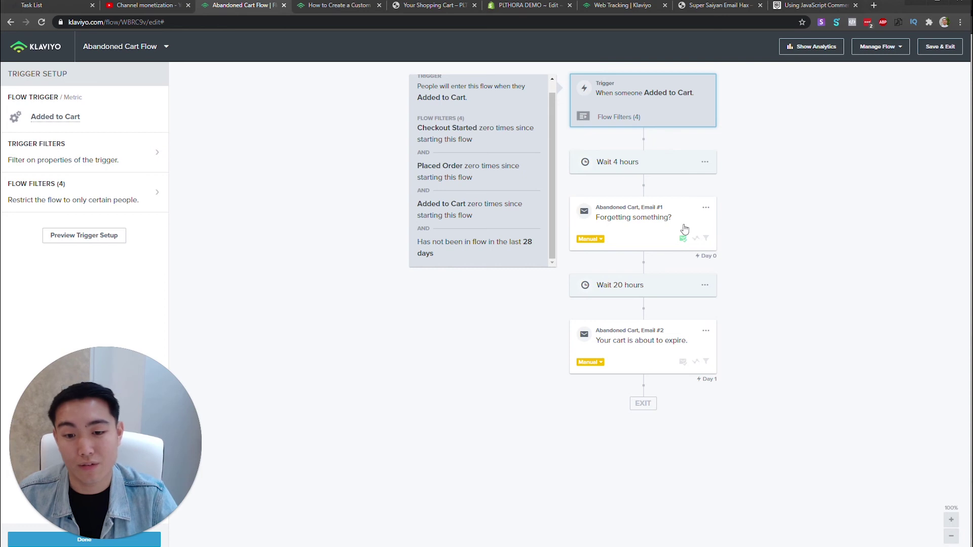
Check the 4-hour wait, then view the 20-hour Time Delay settings landing on Day 1.
{"action": "left_click", "coordinate": [632, 163]}
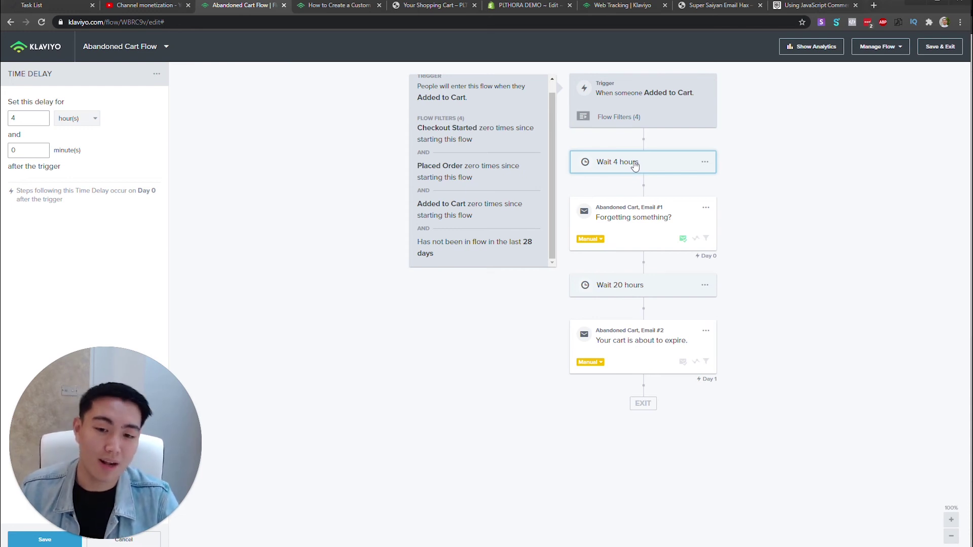
{"action": "left_click", "coordinate": [655, 294]}
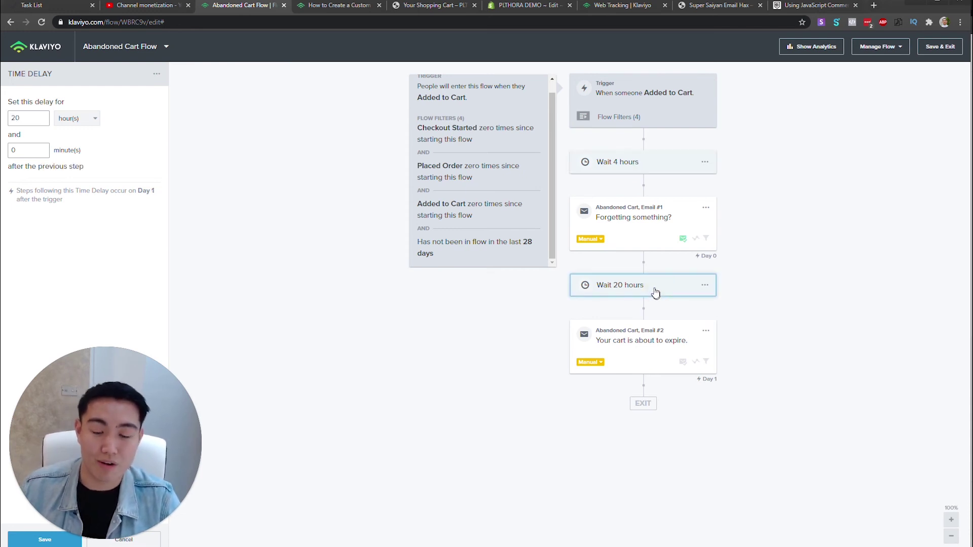